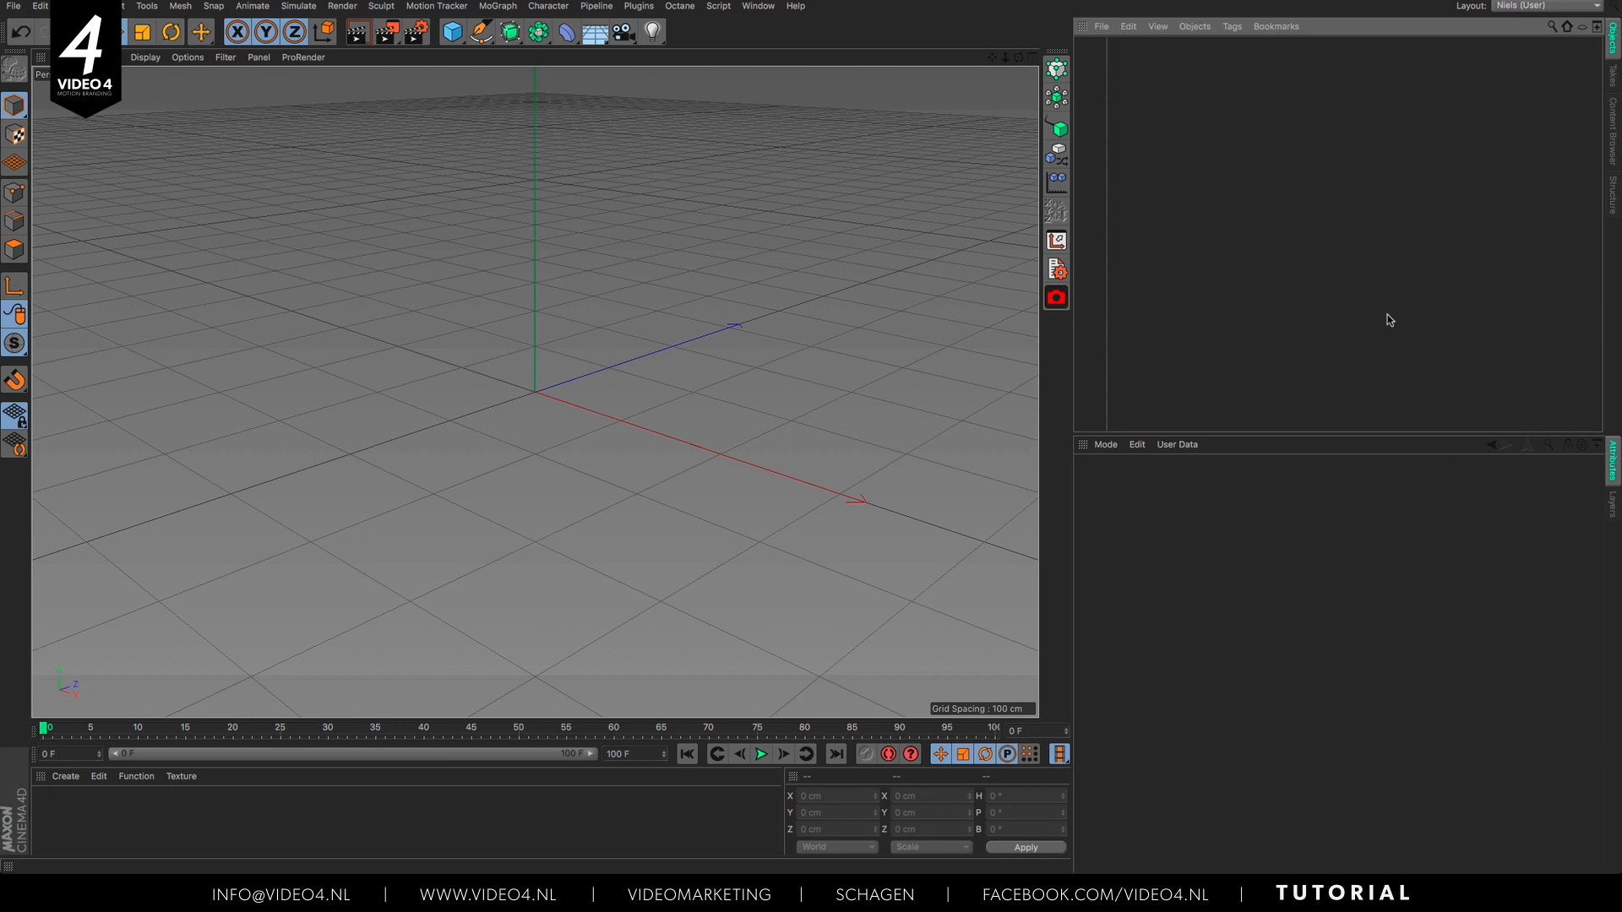
# Step: Add a sphere primitive, change its type to Icosahedron and set its segments to 12
pyautogui.click(451, 33)
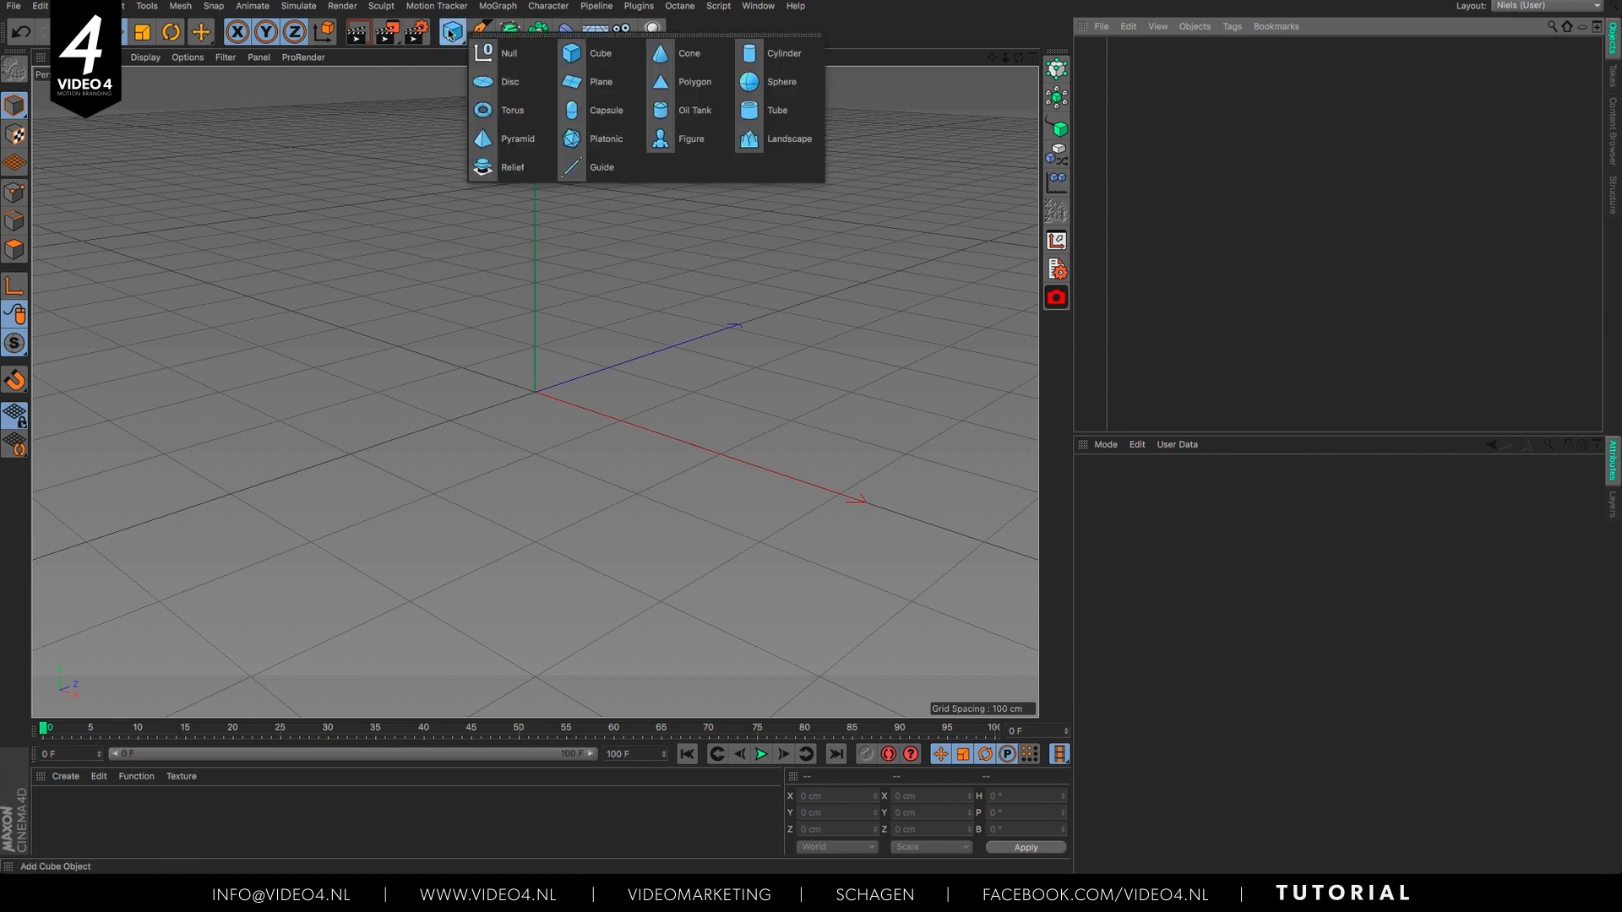
pyautogui.click(779, 88)
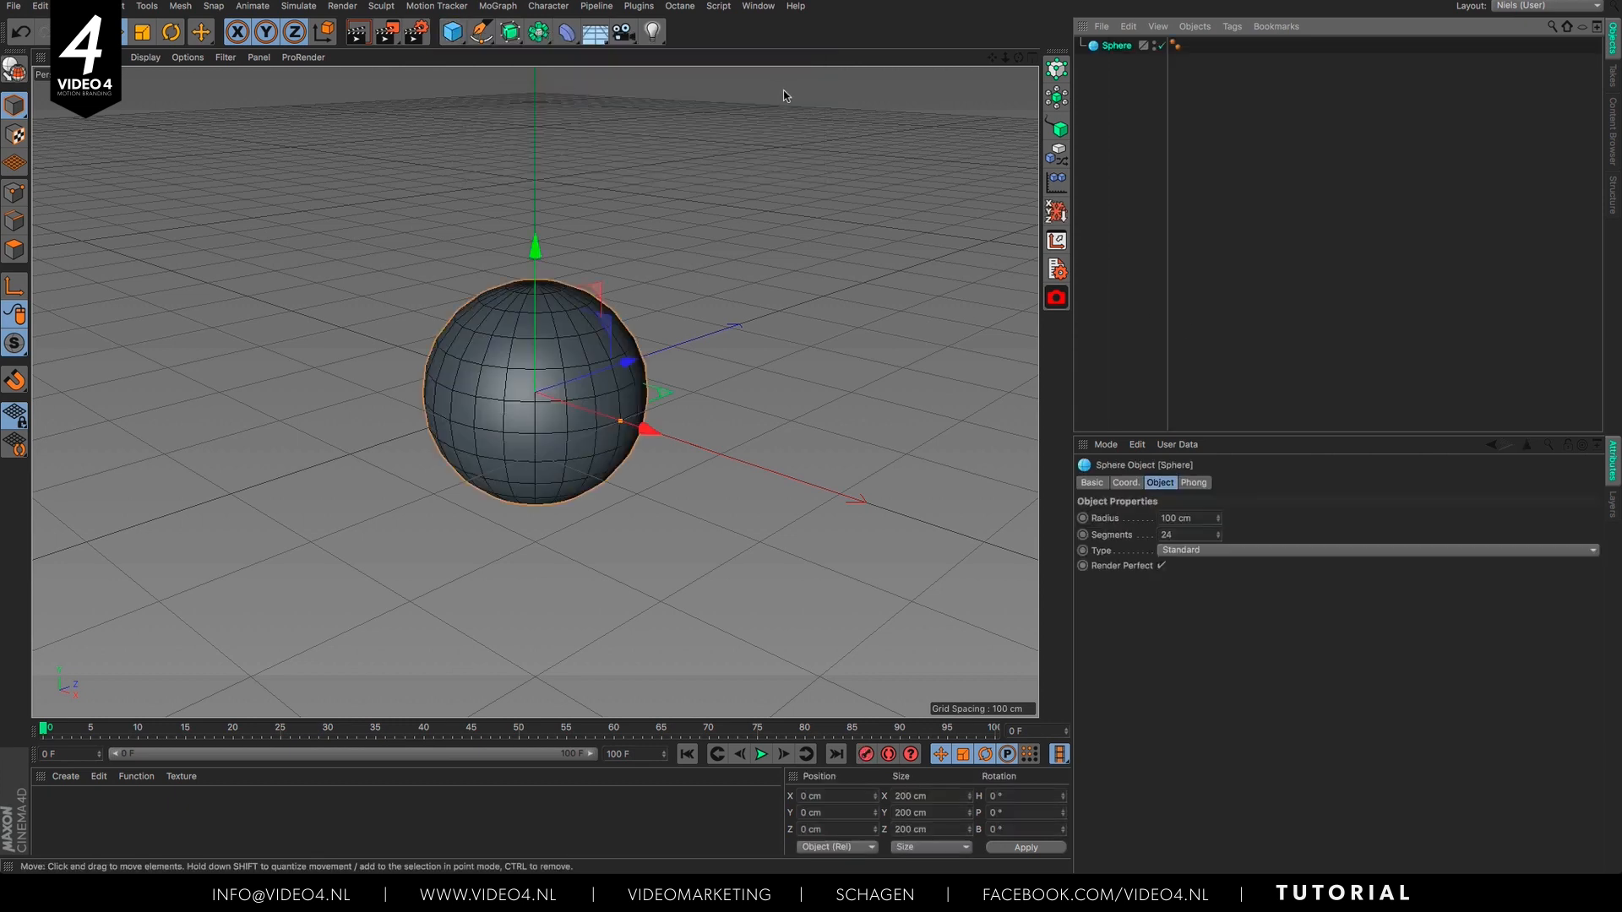
pyautogui.click(1196, 550)
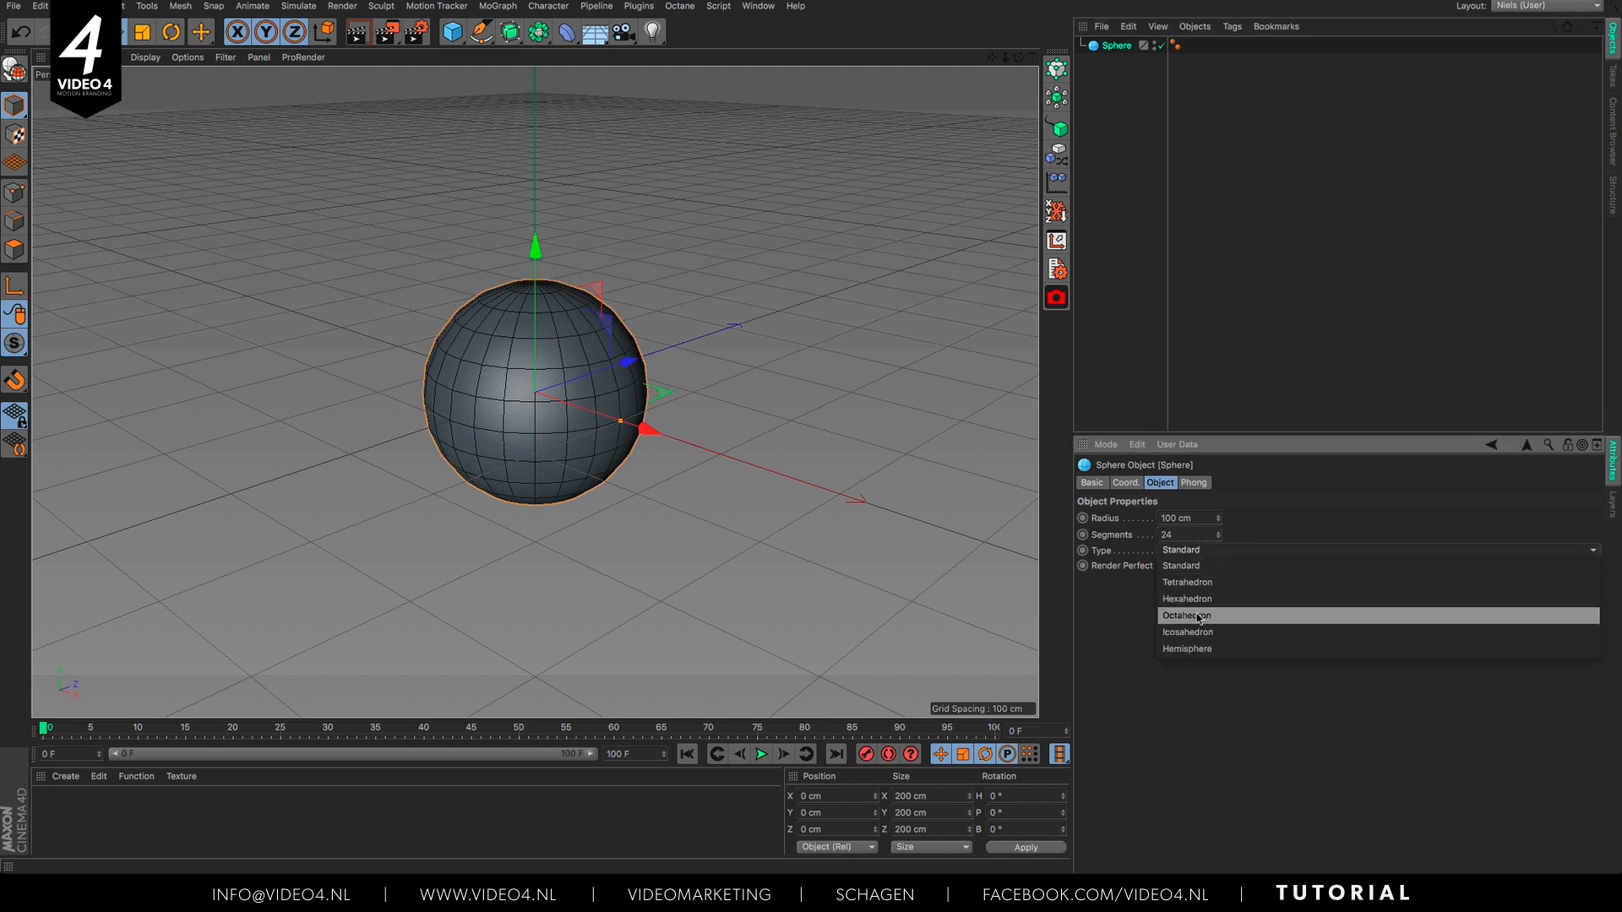
pyautogui.click(1193, 635)
pyautogui.doubleClick(1188, 532)
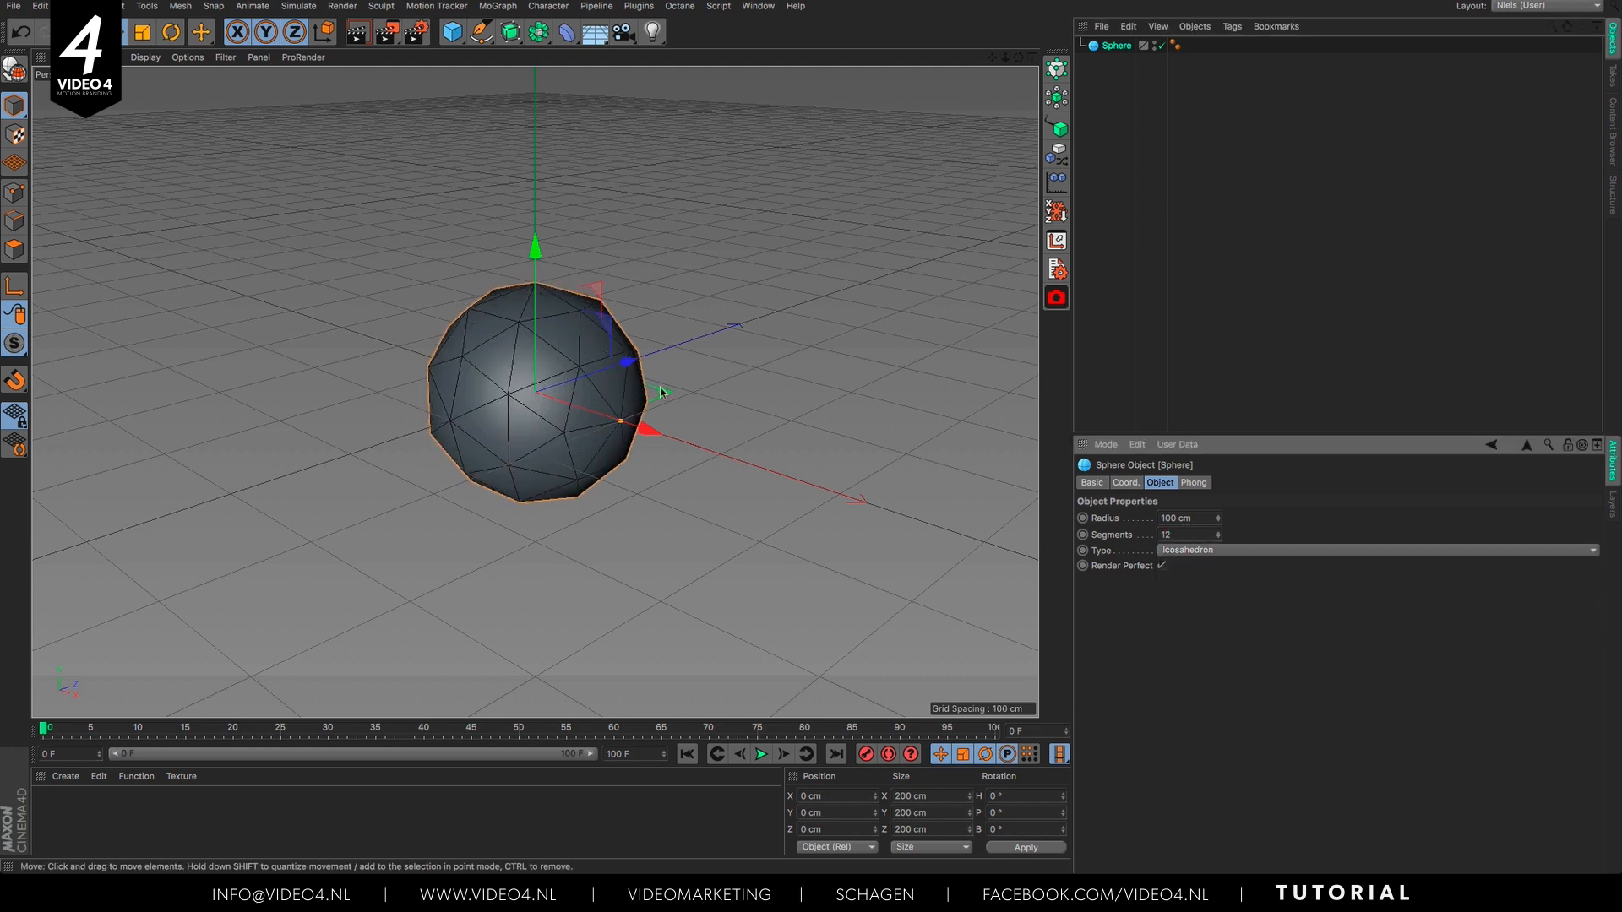
# Step: Add a Bevel deformer and group it together with the sphere in a null
pyautogui.scroll(4, 438, 398)
pyautogui.keyDown('alt'); pyautogui.moveTo(439, 398); pyautogui.dragTo(651, 420); pyautogui.keyUp('alt')
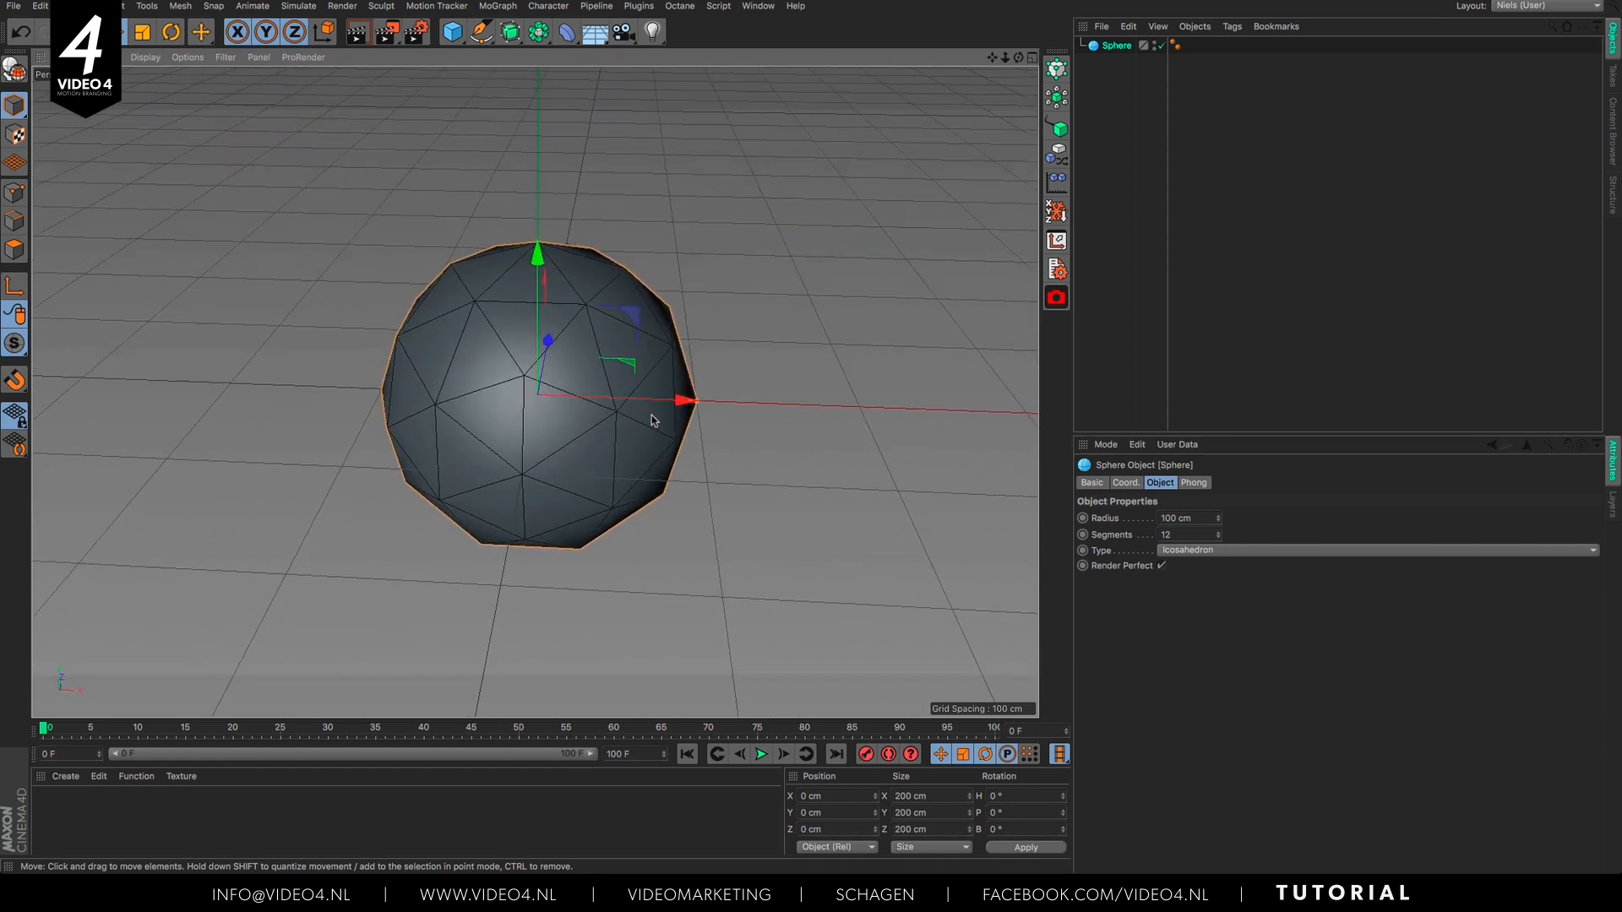
pyautogui.click(566, 32)
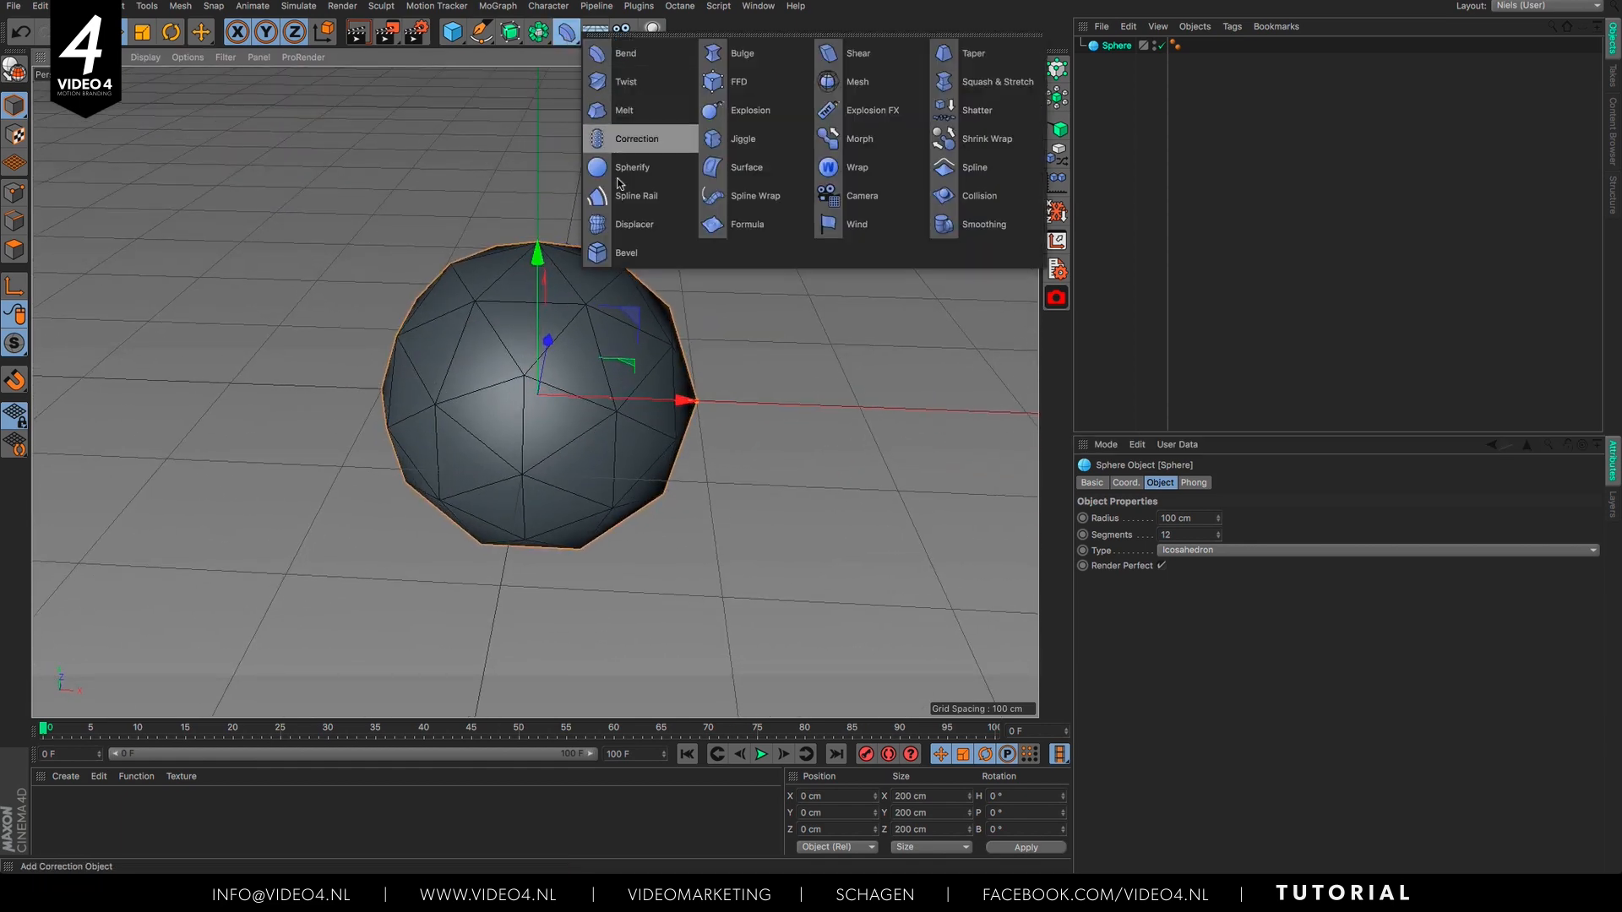
pyautogui.click(640, 255)
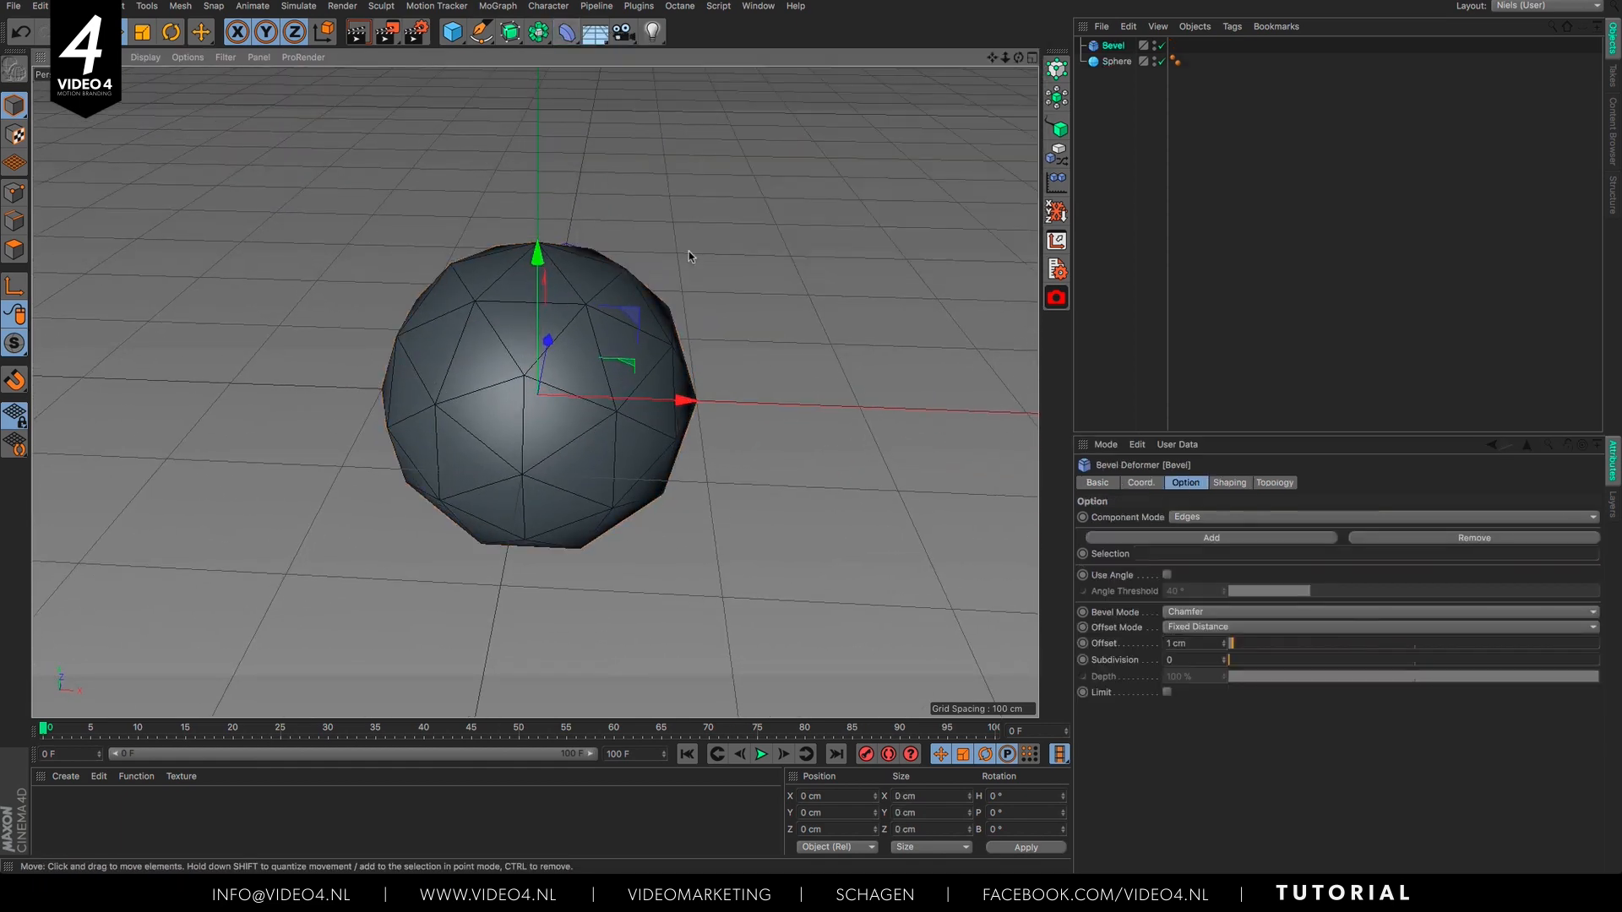
pyautogui.keyDown('ctrl'); pyautogui.click(1117, 61); pyautogui.keyUp('ctrl')
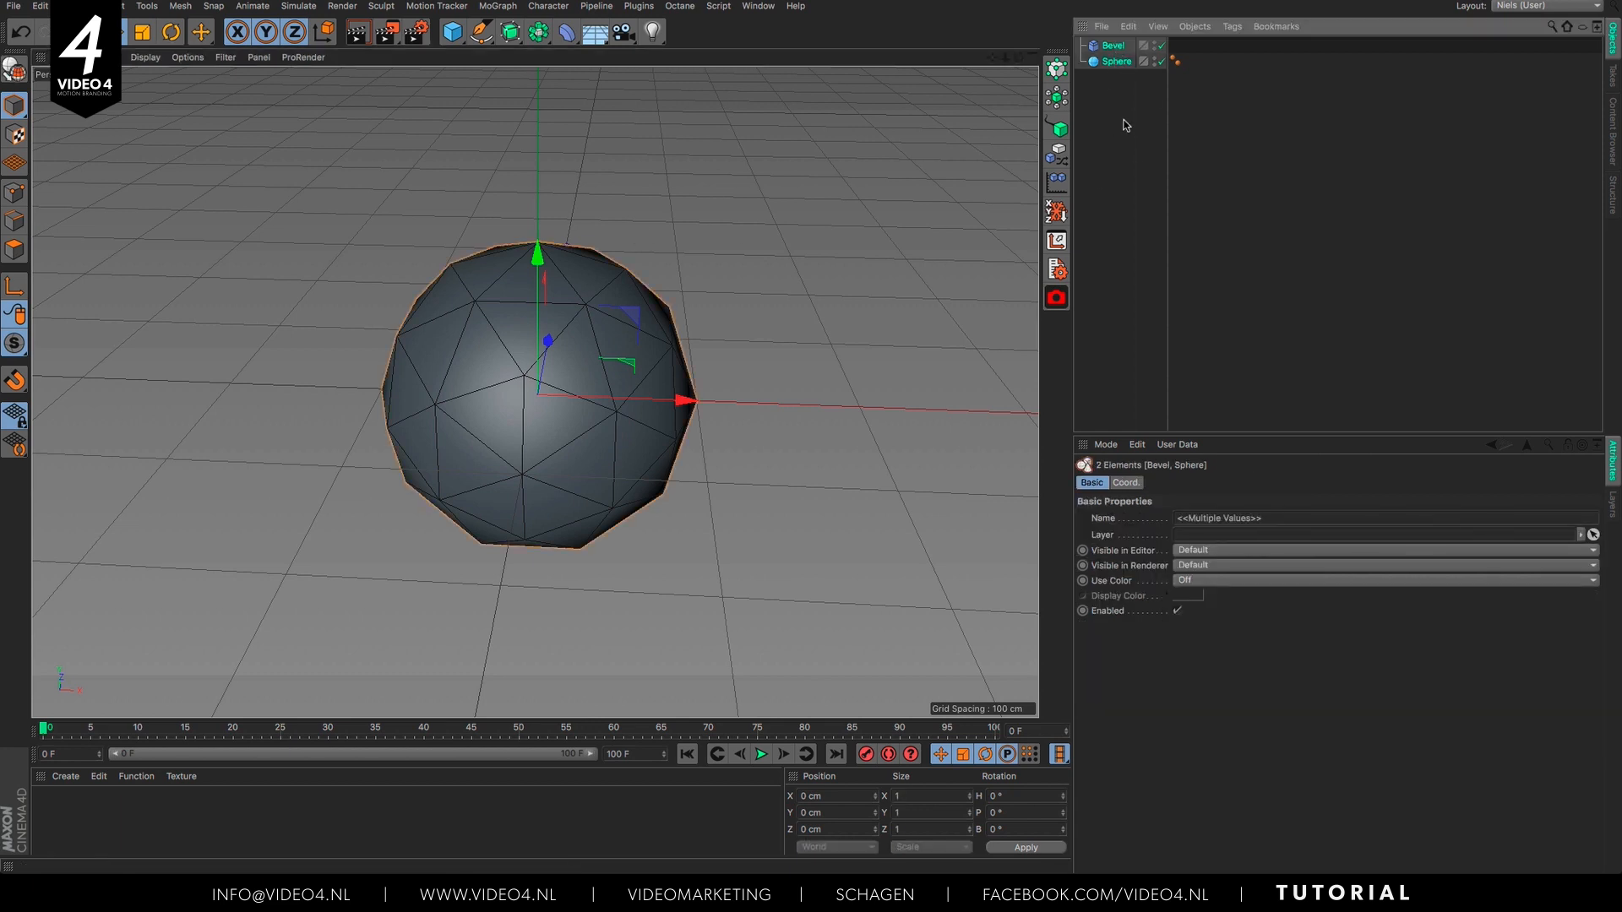
pyautogui.hotkey('alt', 'g')
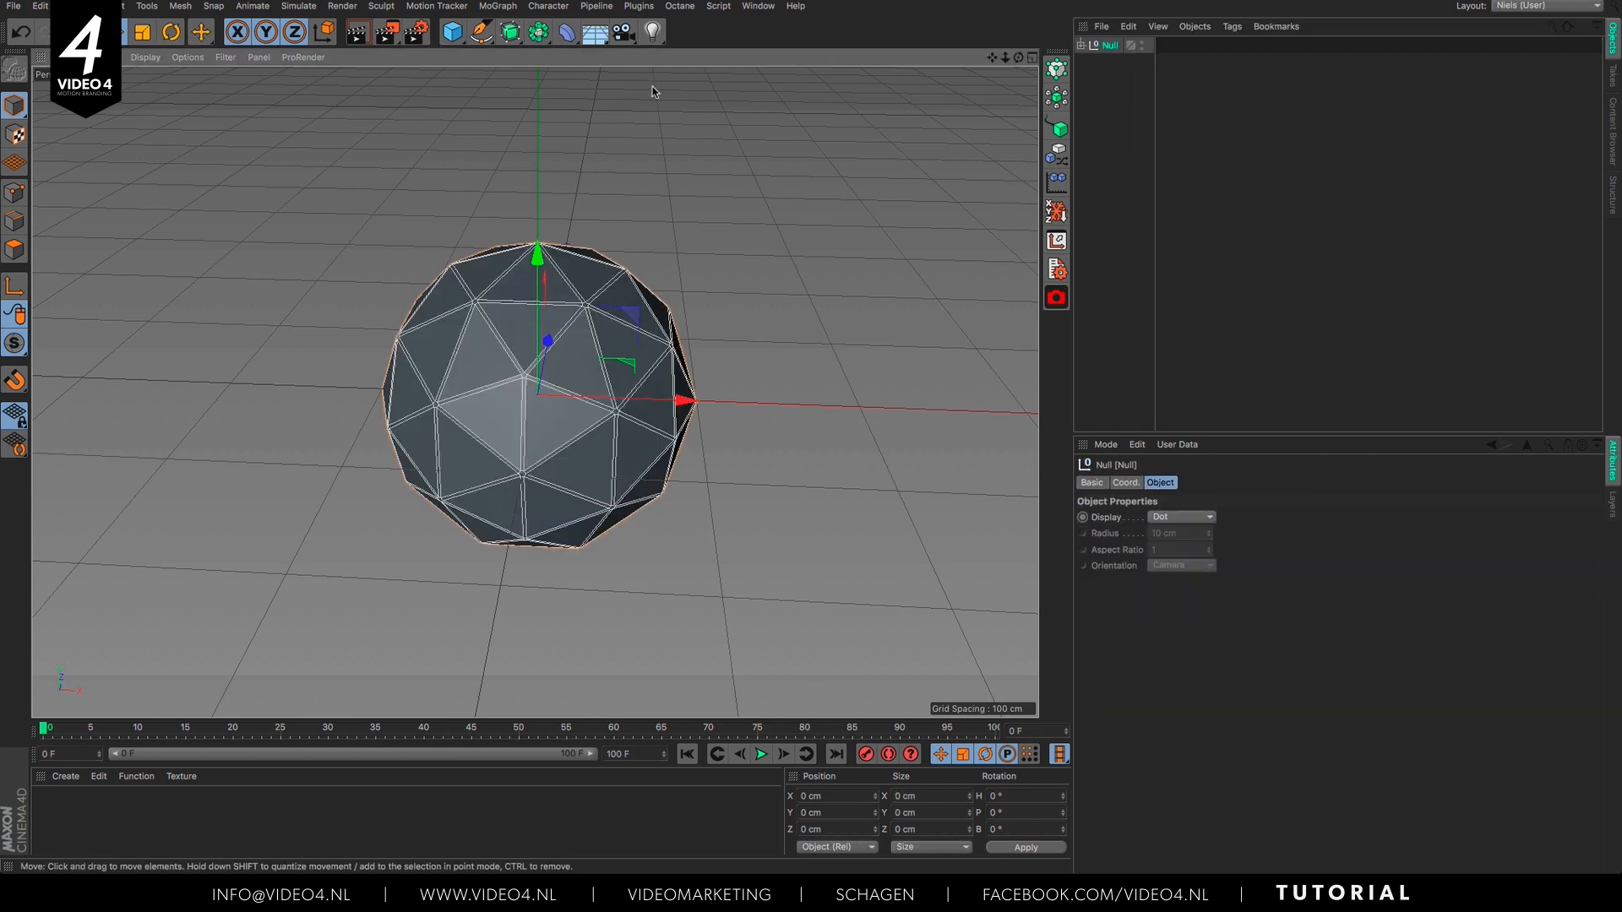
# Step: Set the grouped Bevel deformer's component mode to Polygons and its offset mode to Proportional
pyautogui.click(1080, 47)
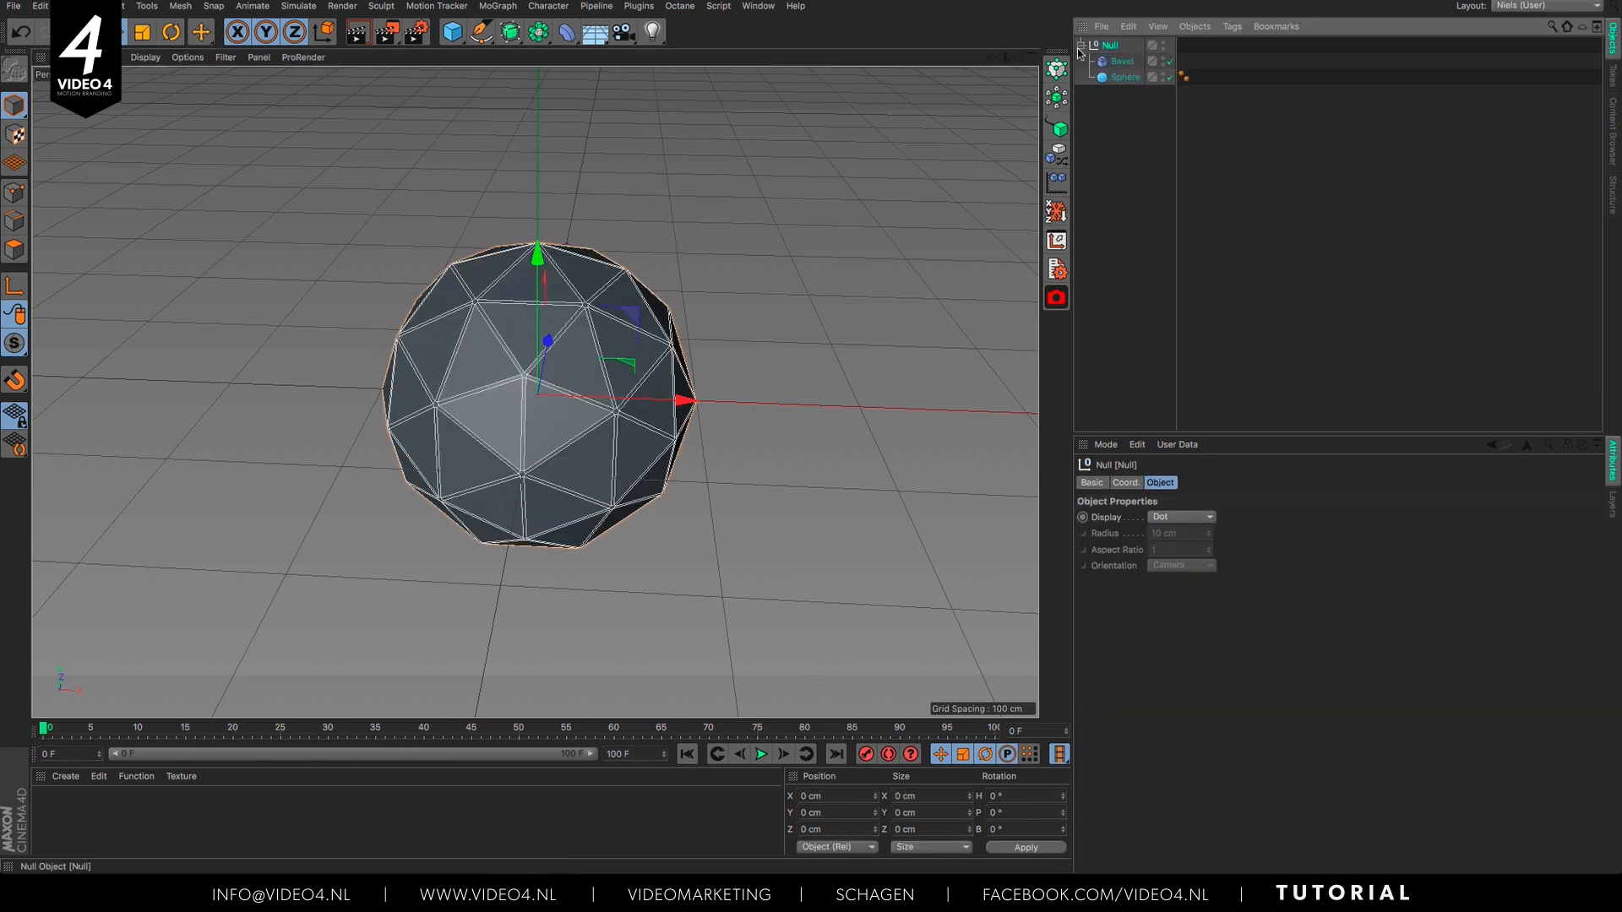
pyautogui.click(1124, 62)
pyautogui.click(1209, 517)
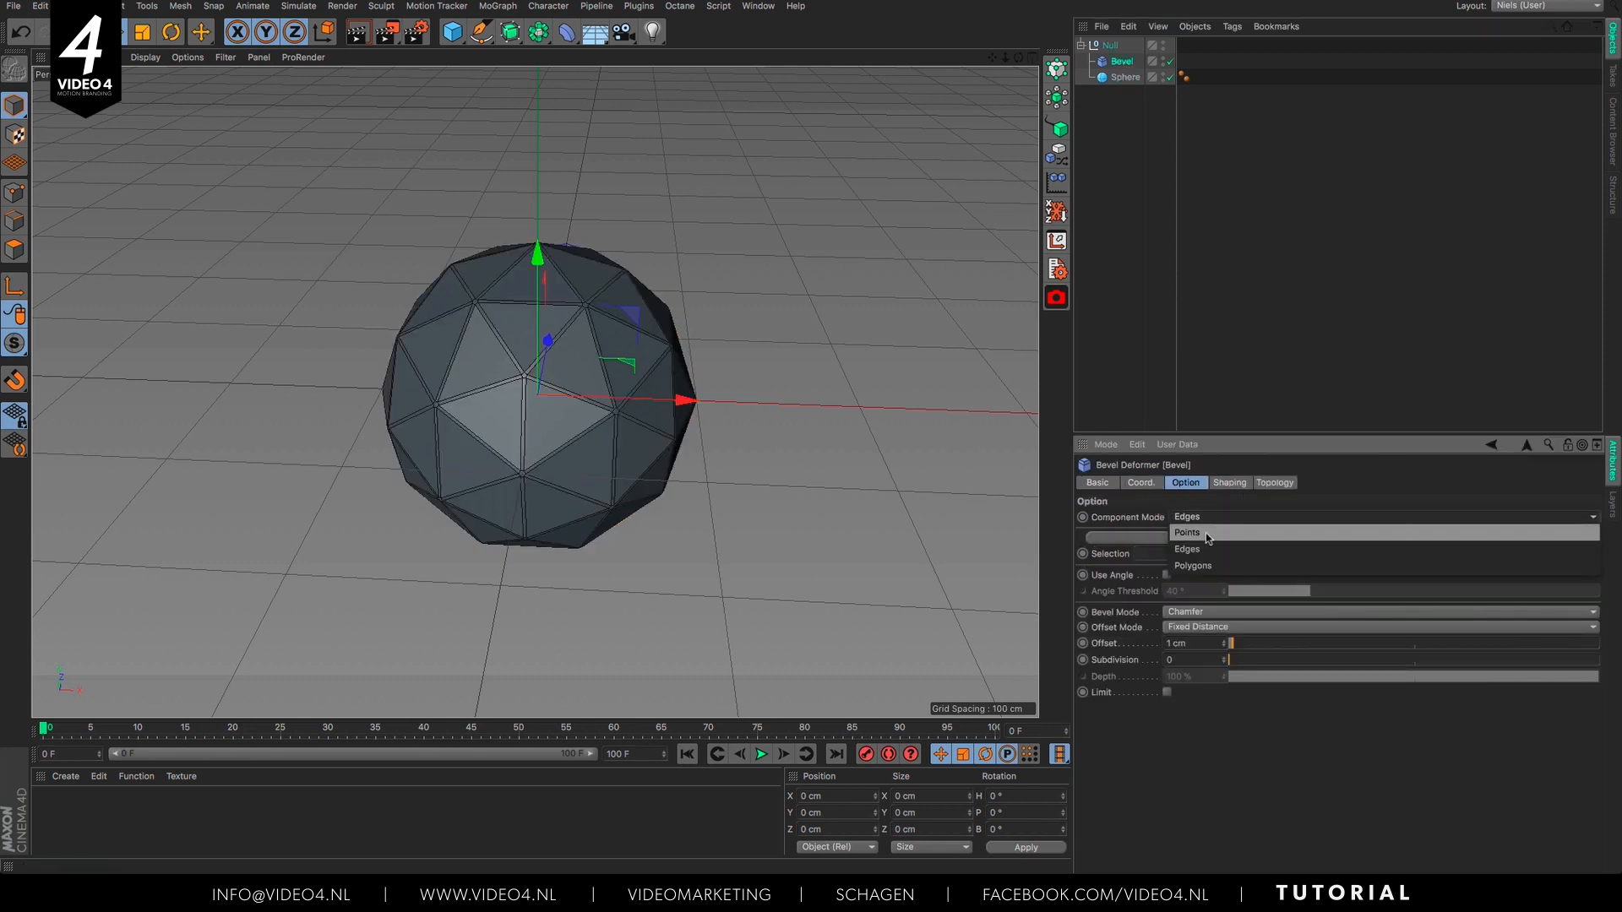
pyautogui.click(1198, 565)
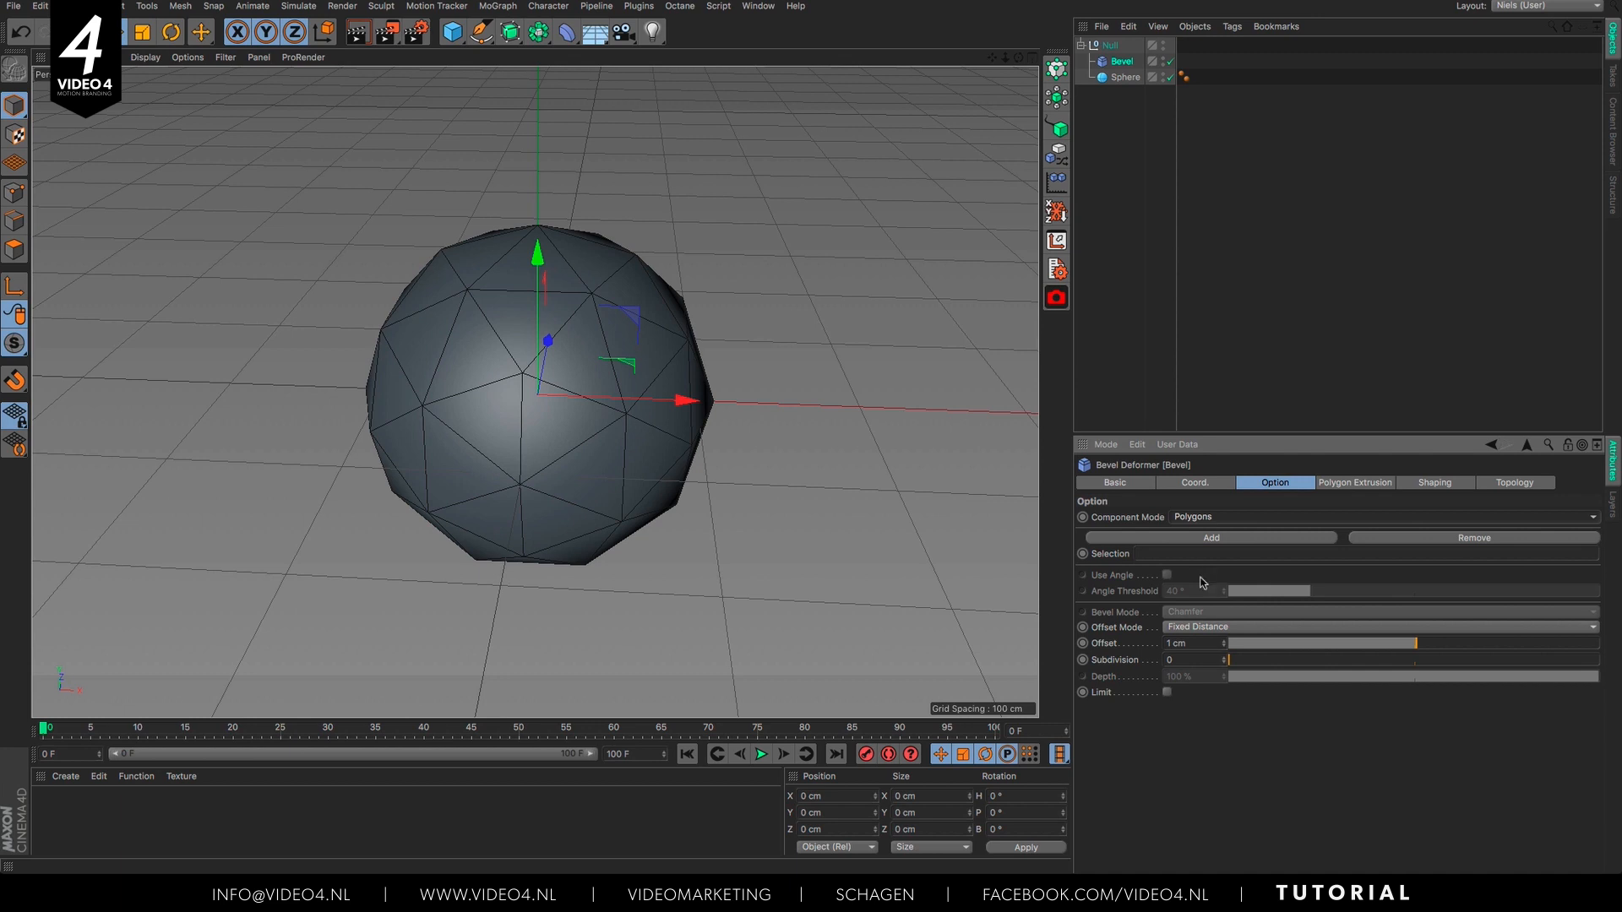
pyautogui.click(1208, 630)
pyautogui.click(1241, 680)
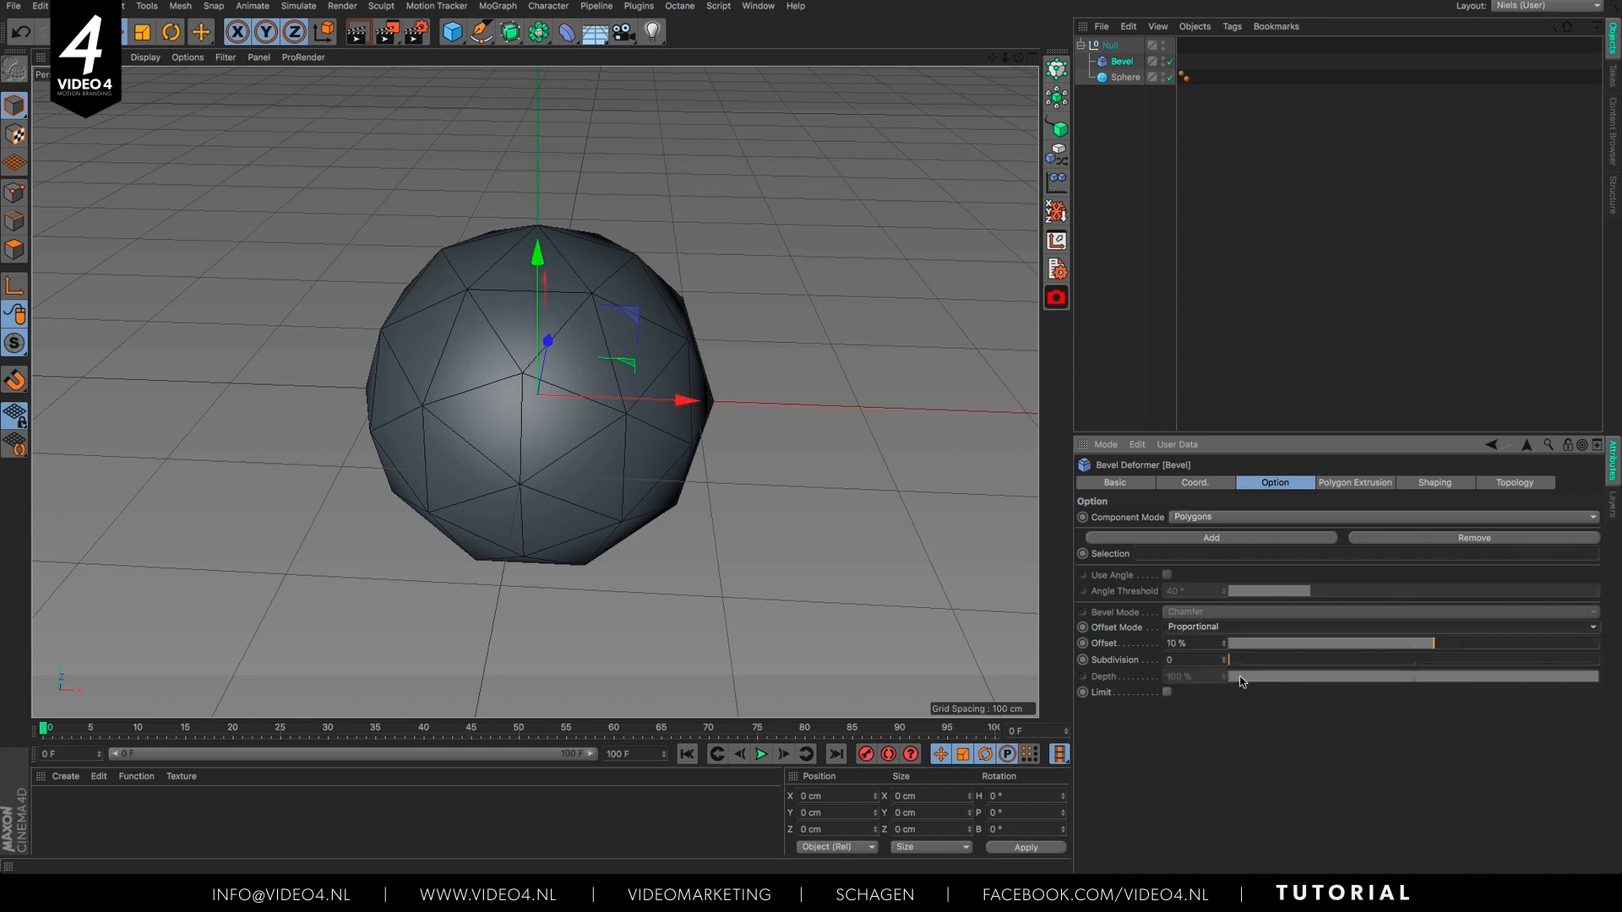
# Step: Set the Bevel deformer's polygon extrusion to 0 cm and disable Preserve Groups
pyautogui.click(1344, 486)
pyautogui.moveTo(1195, 521); pyautogui.dragTo(1156, 534)
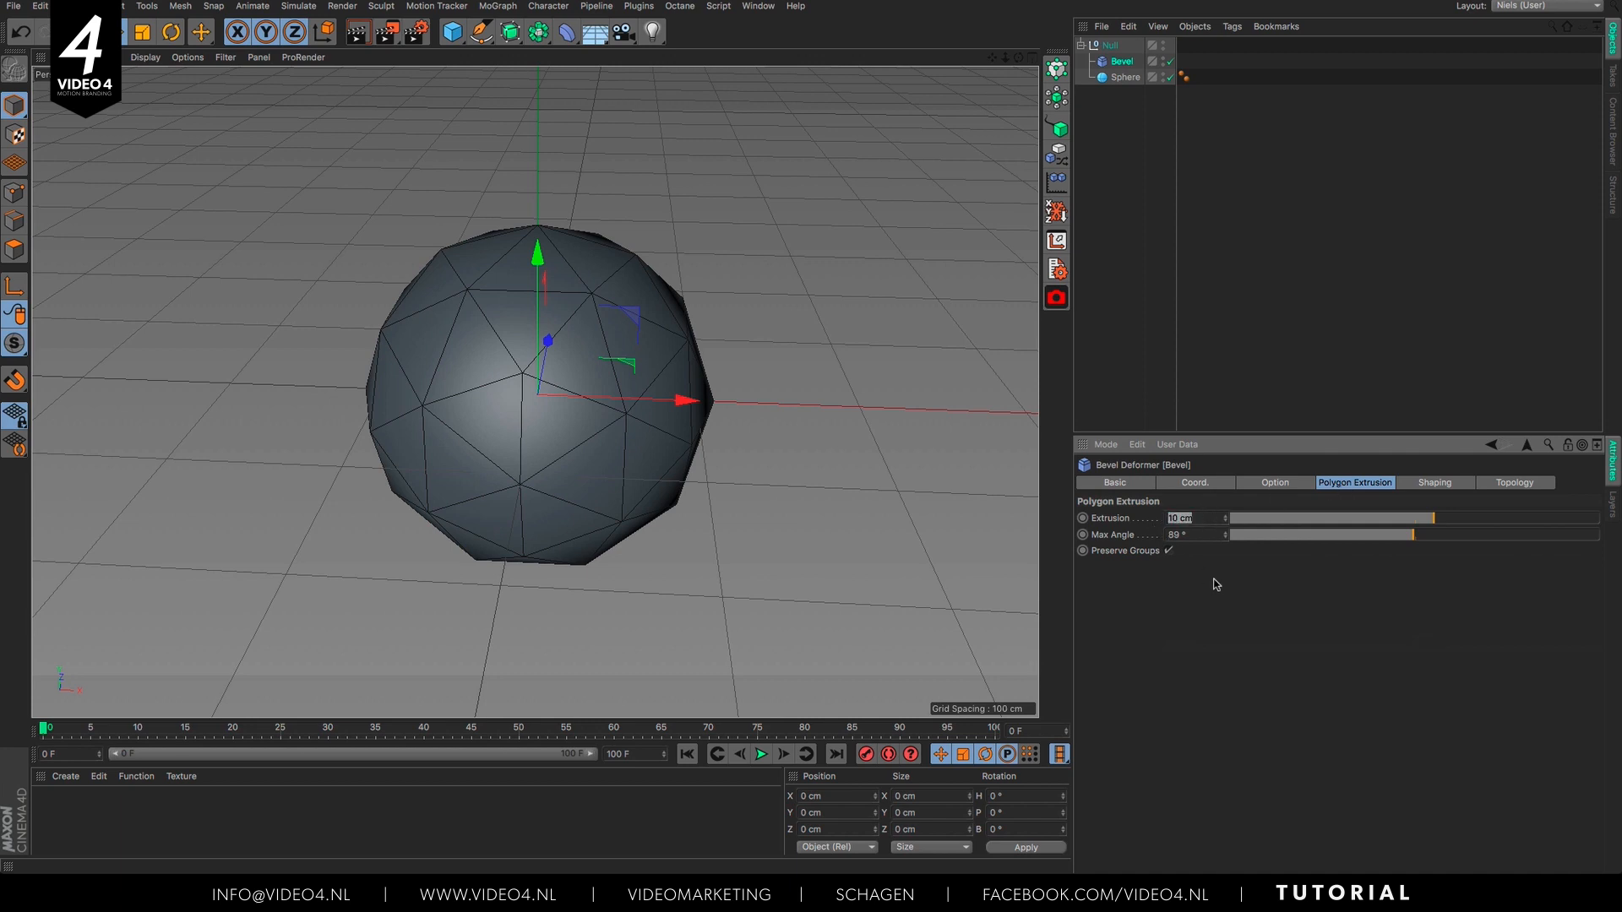
pyautogui.write('0')
pyautogui.press('Return')
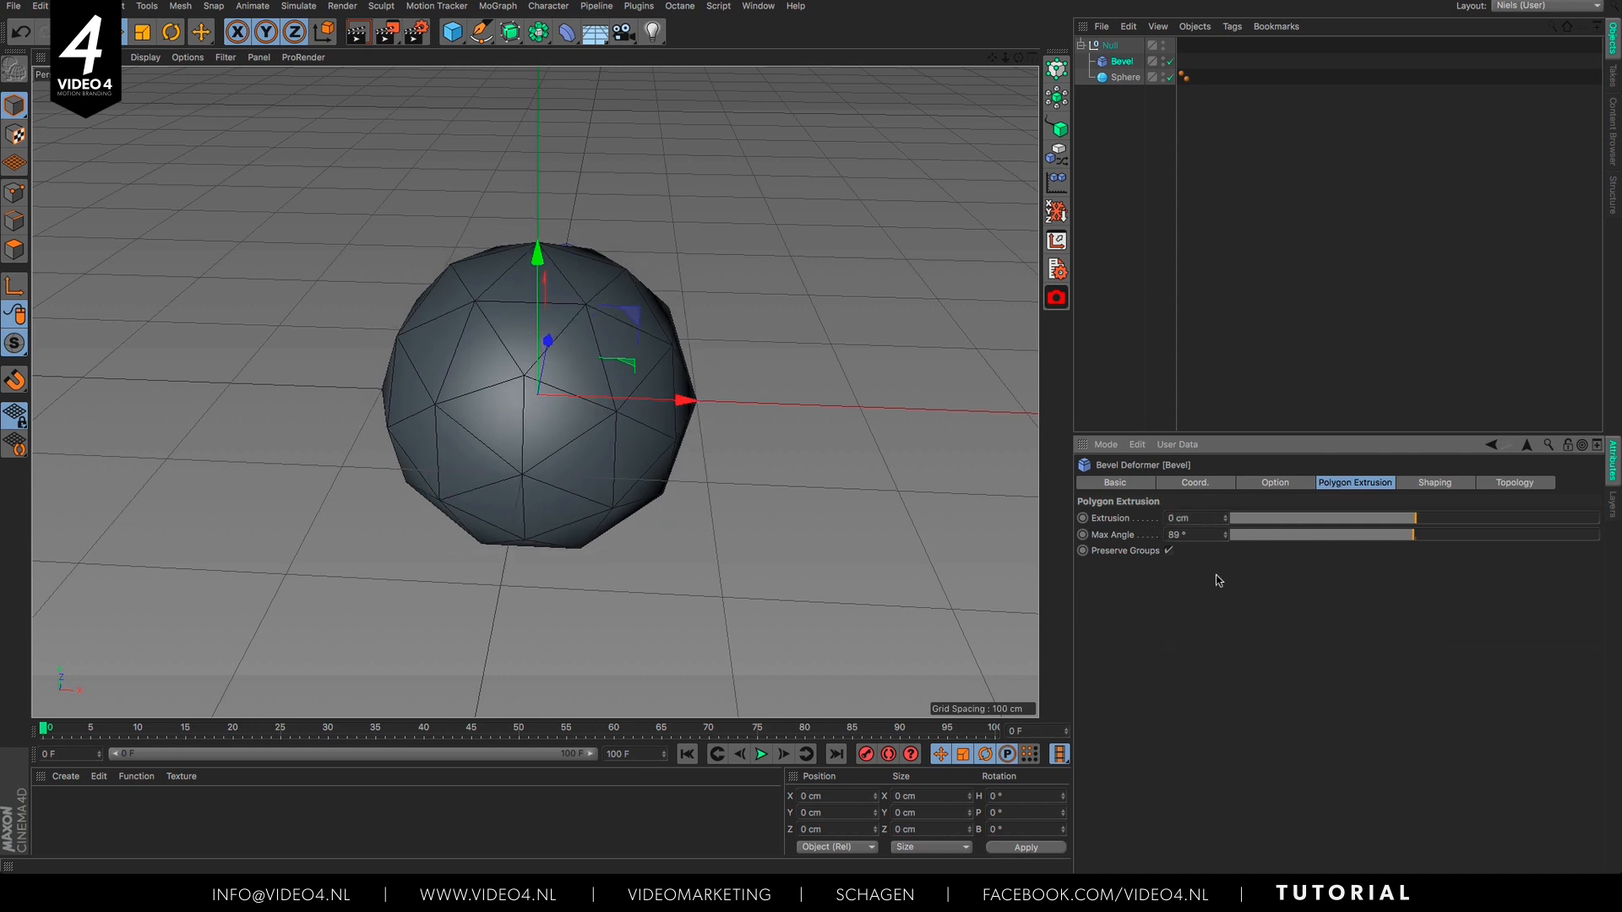
pyautogui.click(1169, 551)
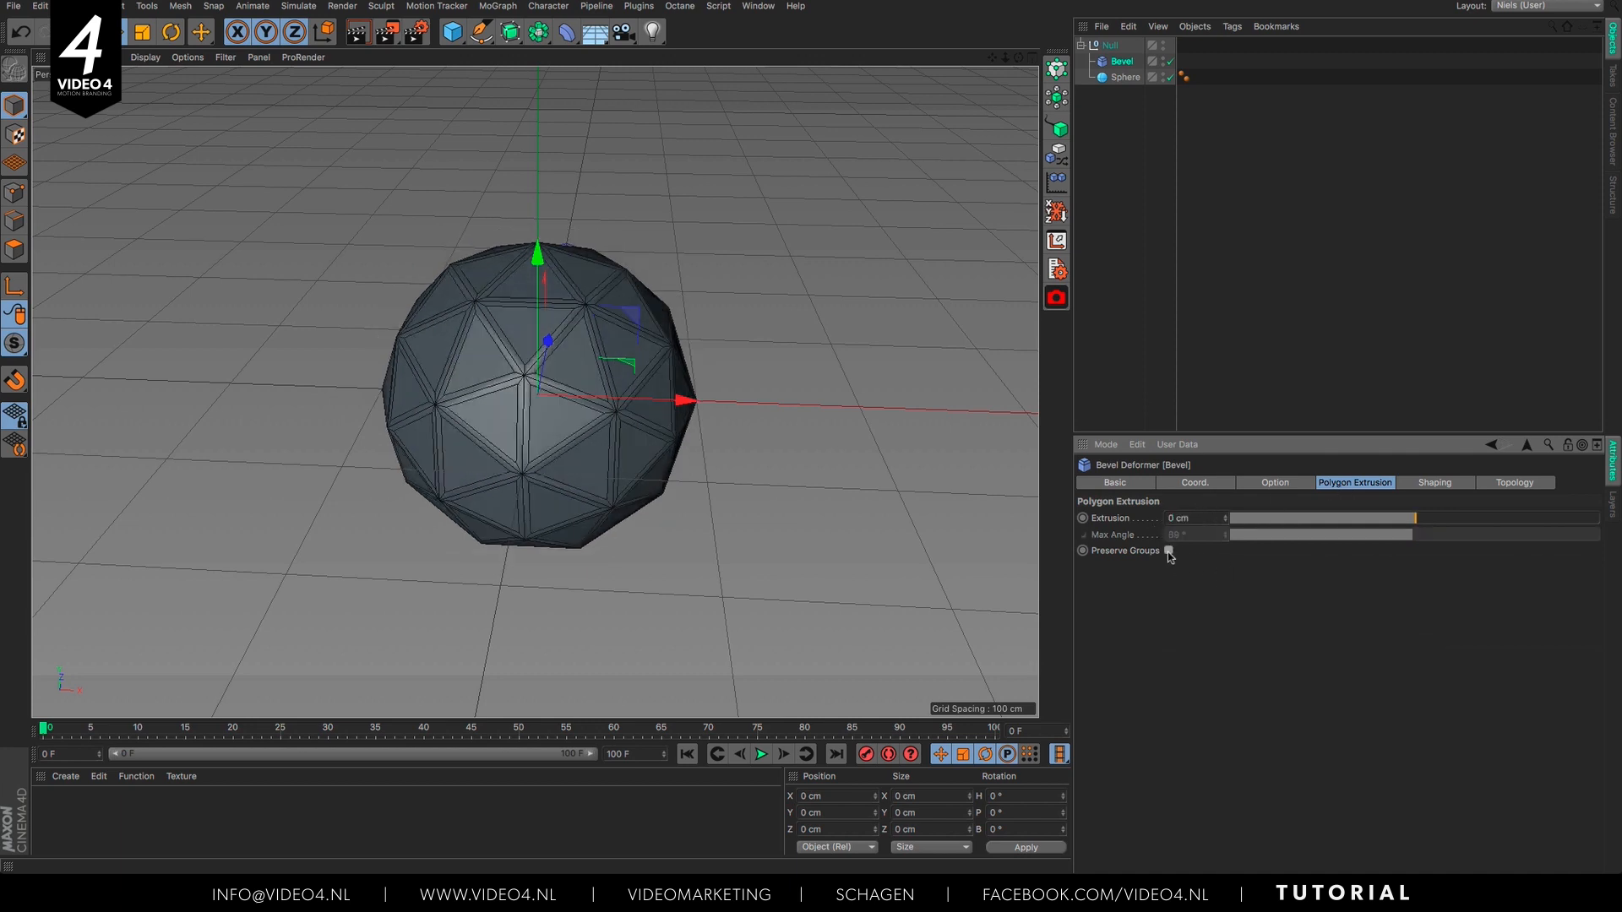
# Step: Set the Bevel deformer's offset to 30 %
pyautogui.click(1272, 488)
pyautogui.moveTo(1432, 643); pyautogui.dragTo(1457, 647)
pyautogui.write('30')
pyautogui.press('Return')
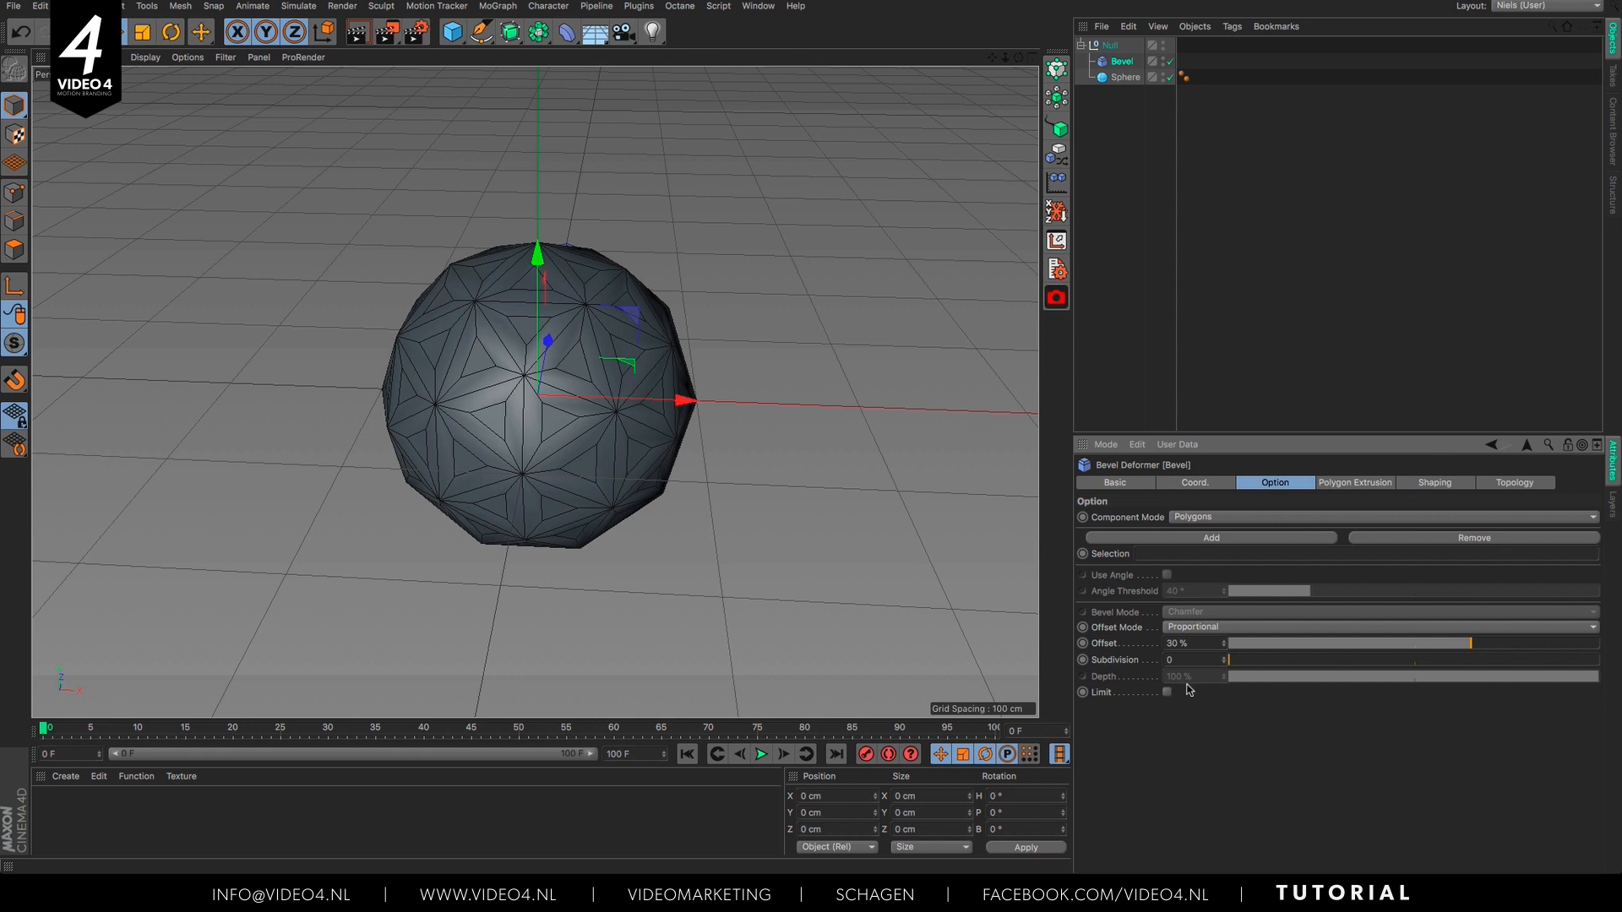
# Step: Duplicate the Bevel deformer by copy and paste, and group the copy with the existing null
pyautogui.click(1129, 26)
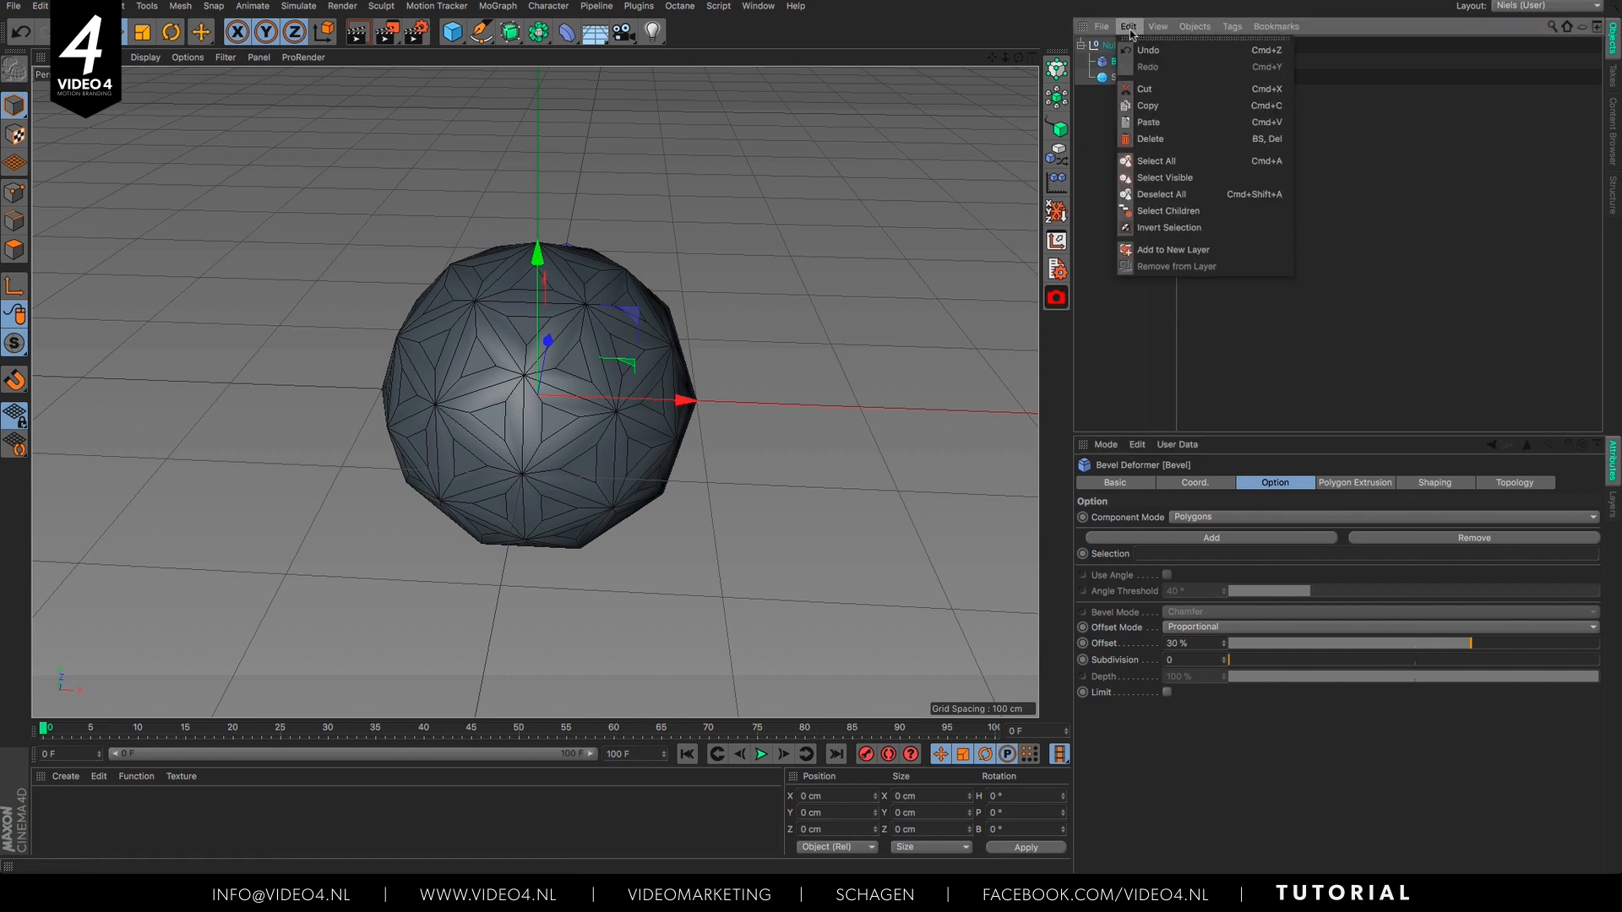
pyautogui.click(1193, 105)
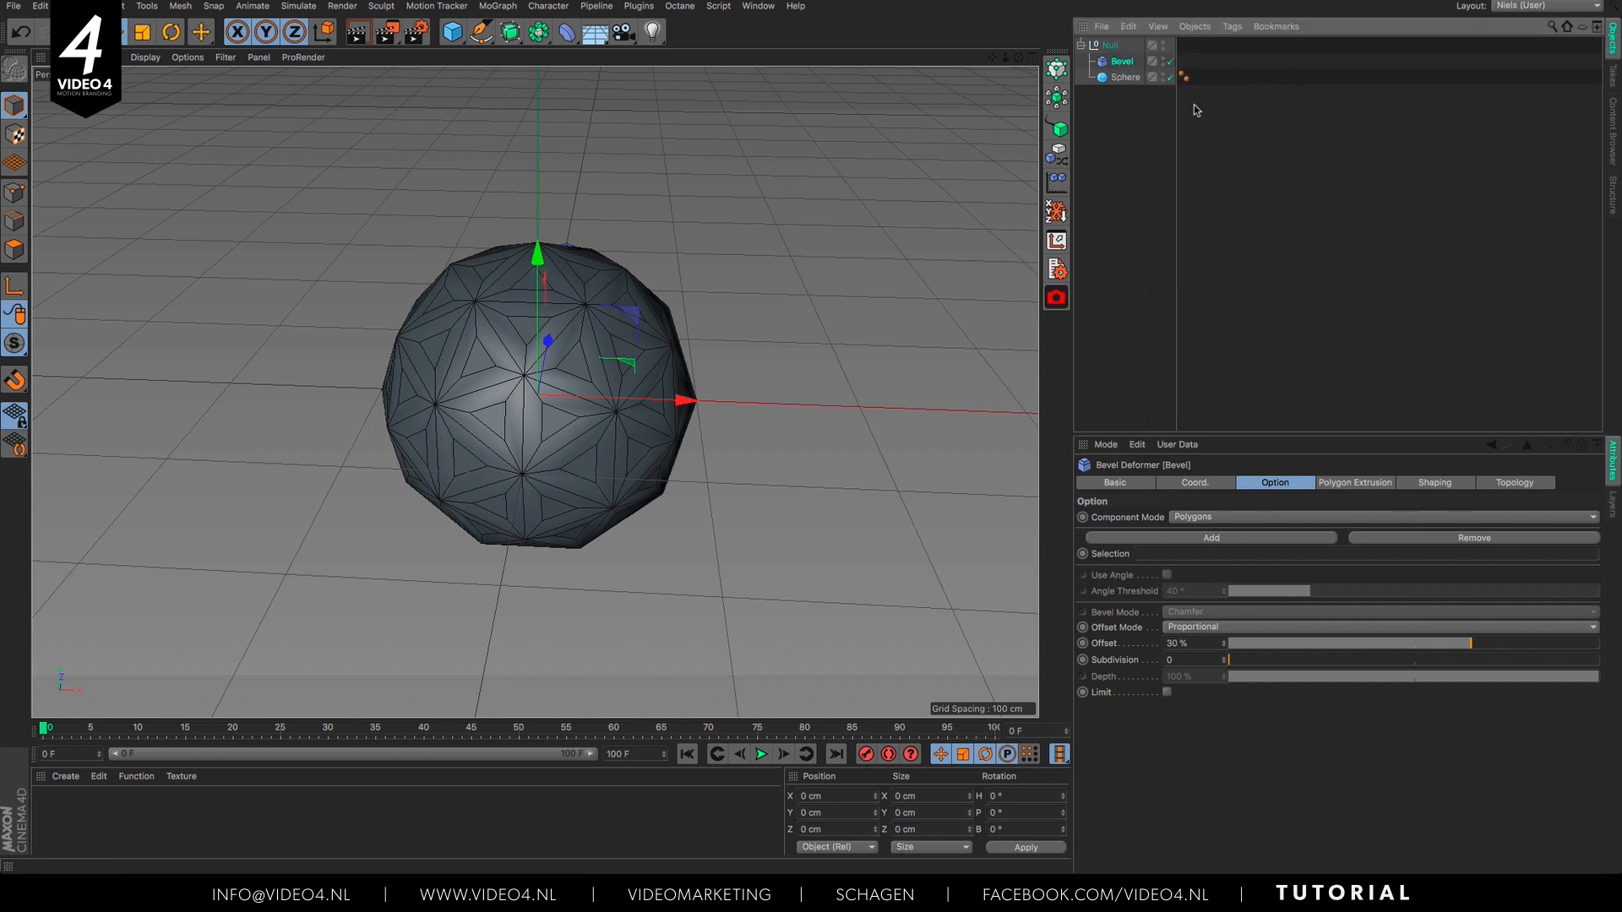
pyautogui.click(1128, 28)
pyautogui.click(1147, 122)
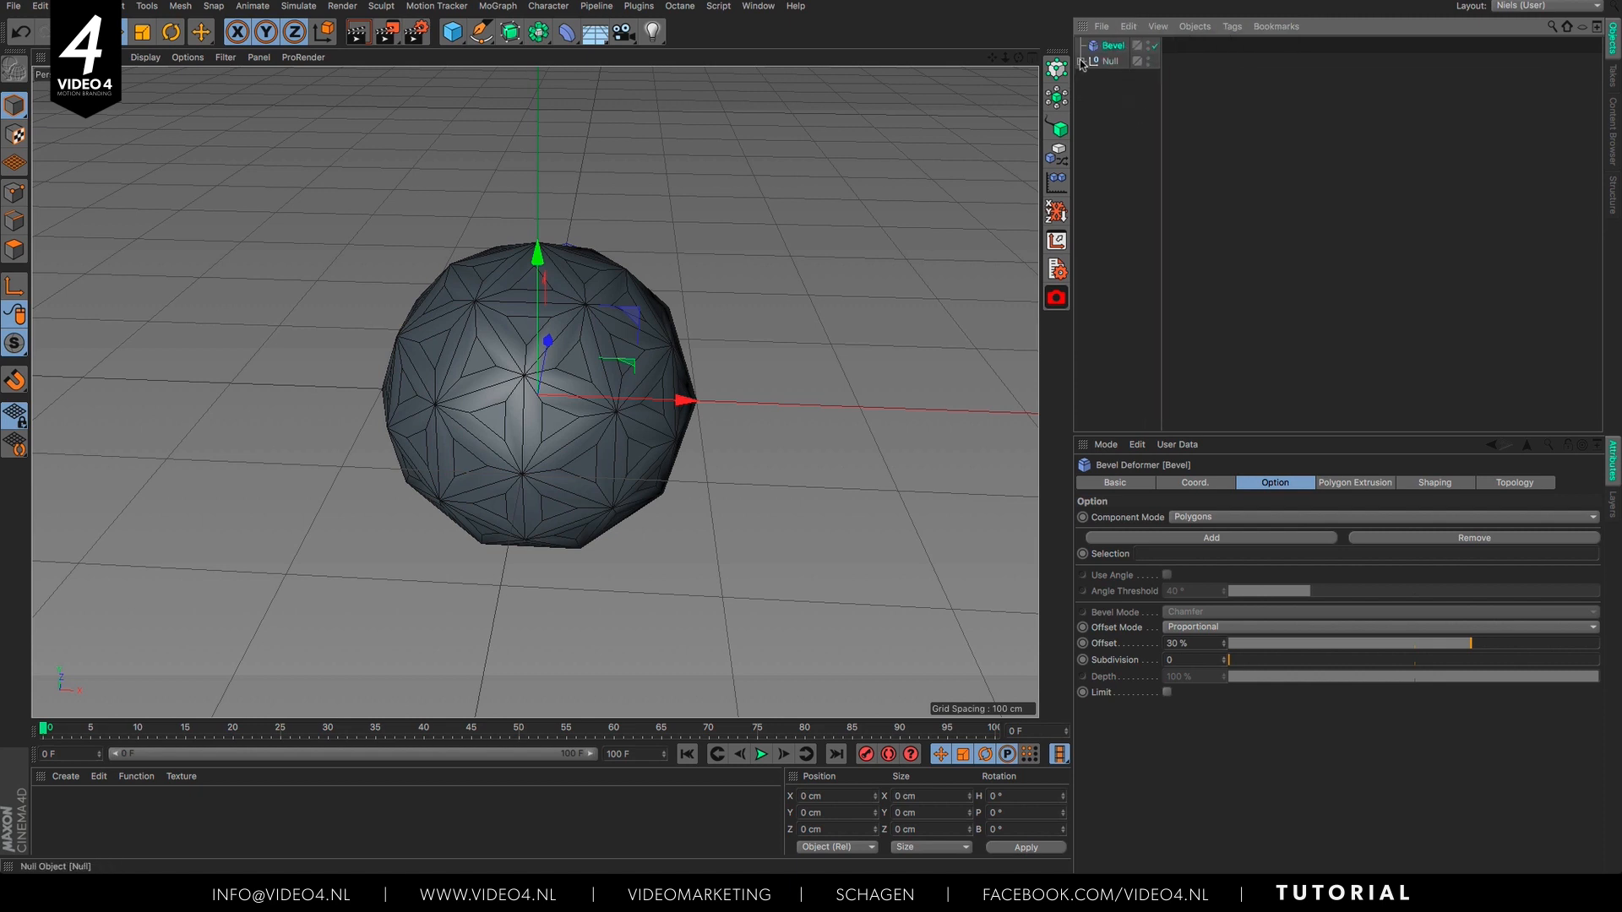
pyautogui.keyDown('shift'); pyautogui.click(1110, 61); pyautogui.keyUp('shift')
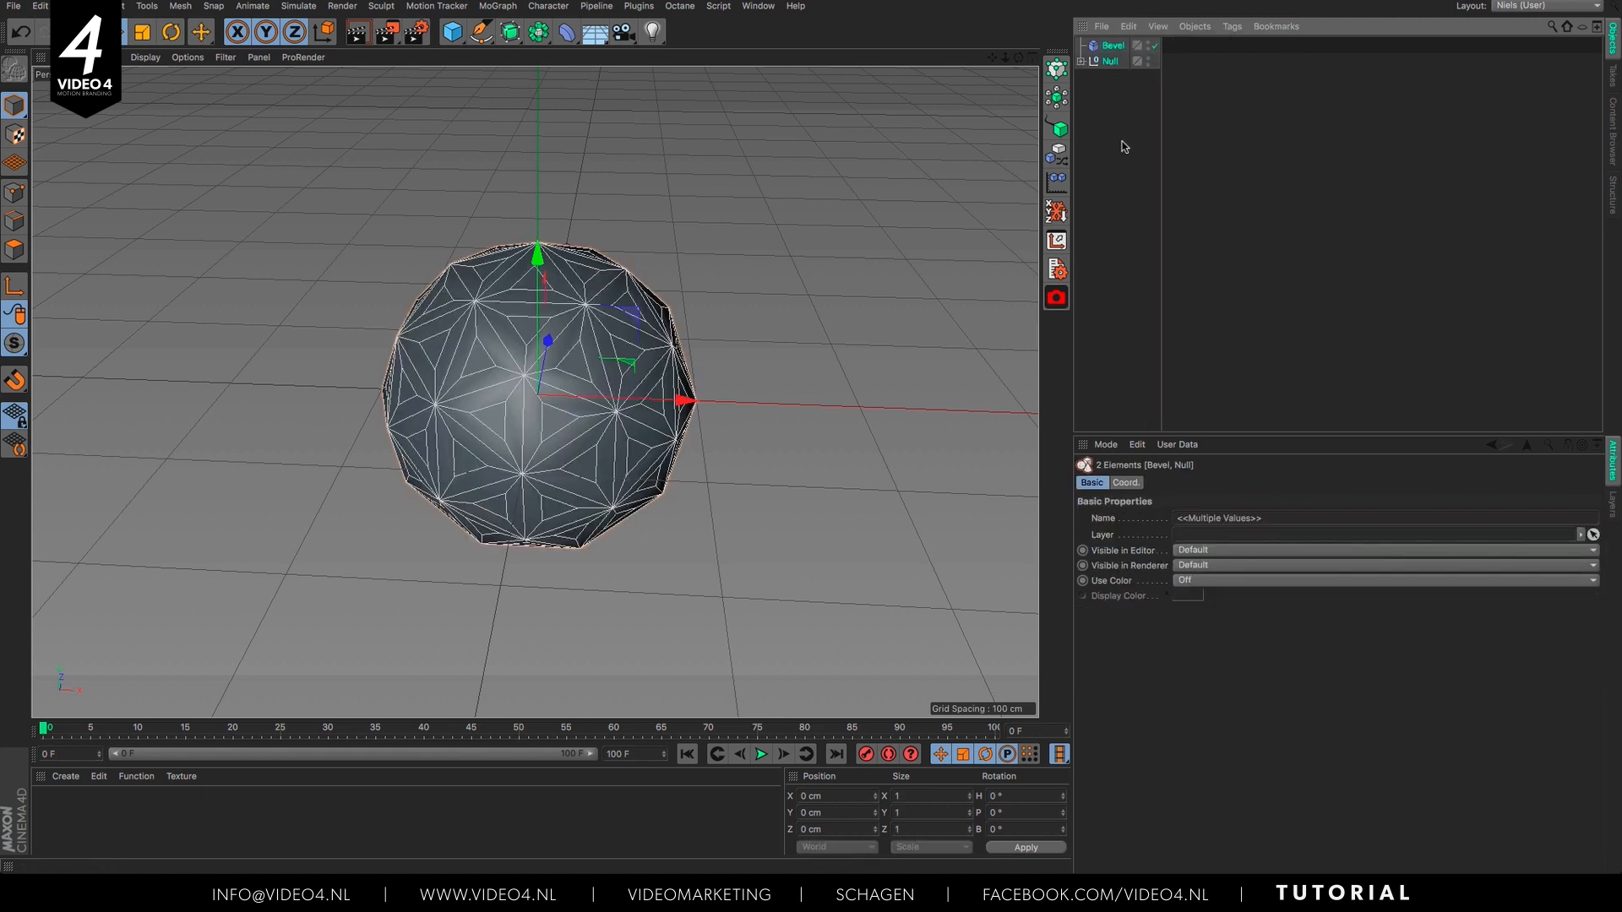
pyautogui.hotkey('alt', 'g')
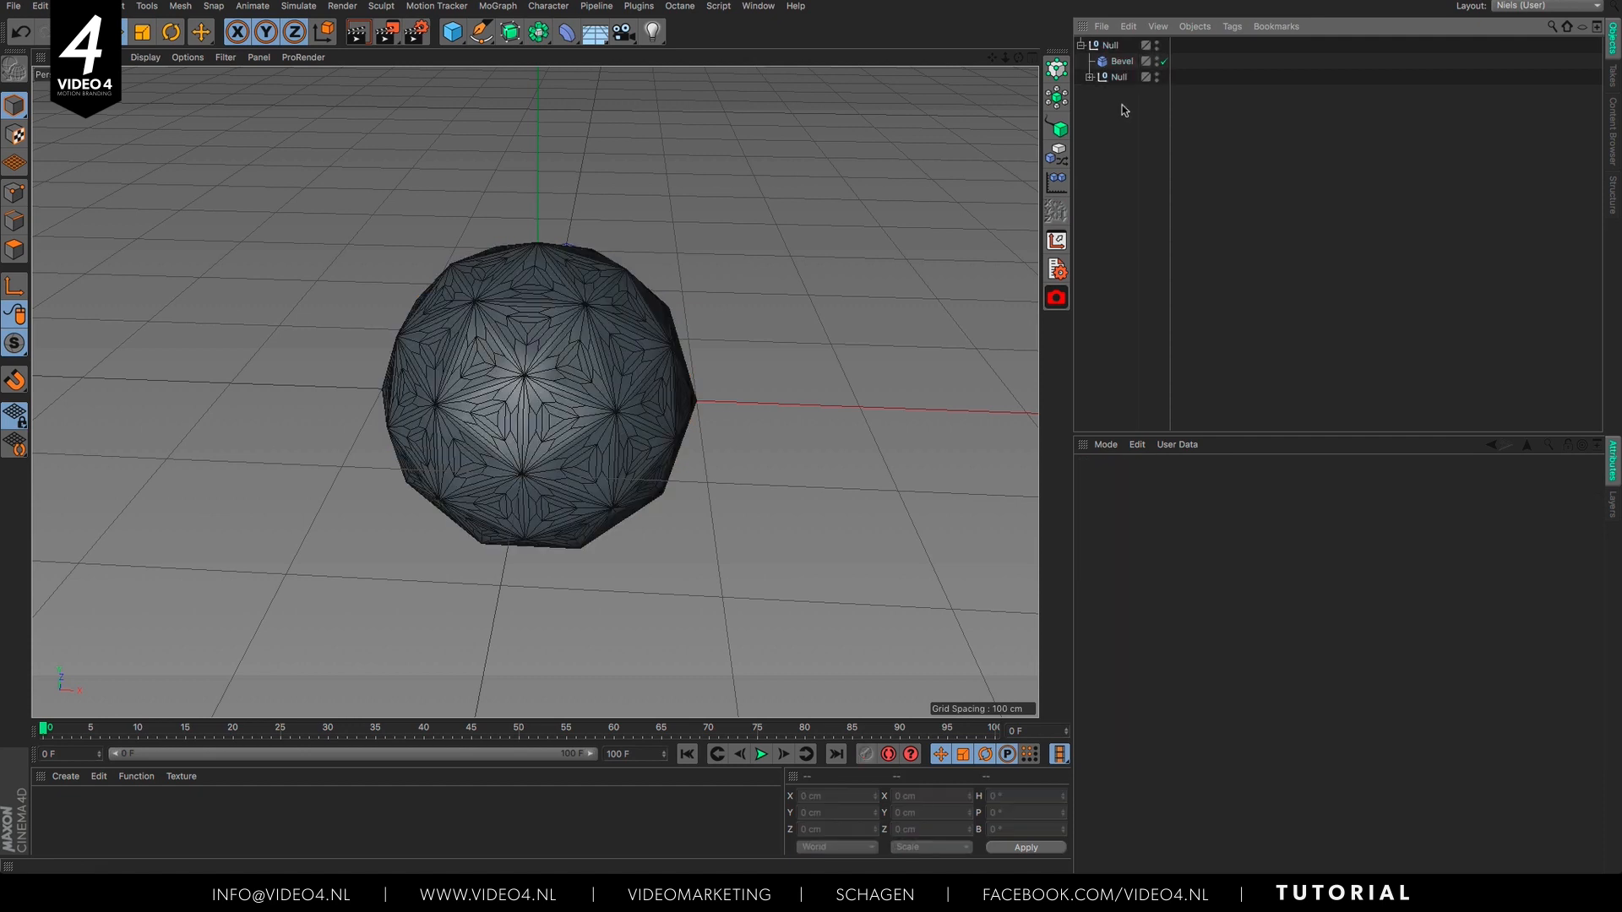
# Step: Paste a third Bevel deformer, group it with the nested null and expand the resulting hierarchy
pyautogui.click(1127, 27)
pyautogui.click(1147, 121)
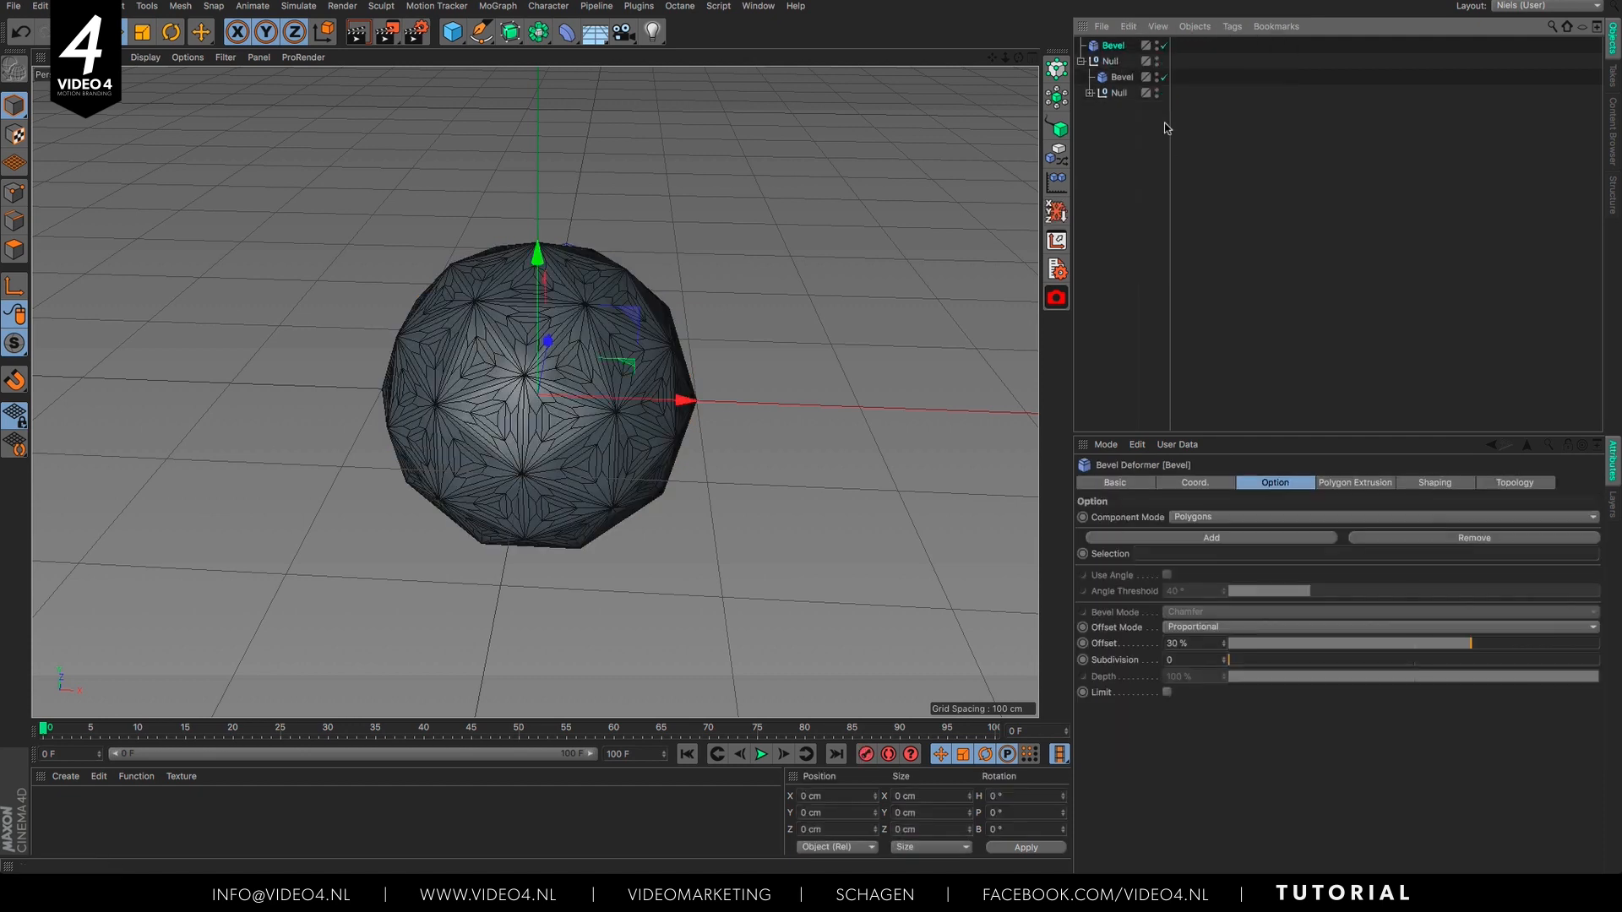
pyautogui.keyDown('shift'); pyautogui.click(1109, 62); pyautogui.keyUp('shift')
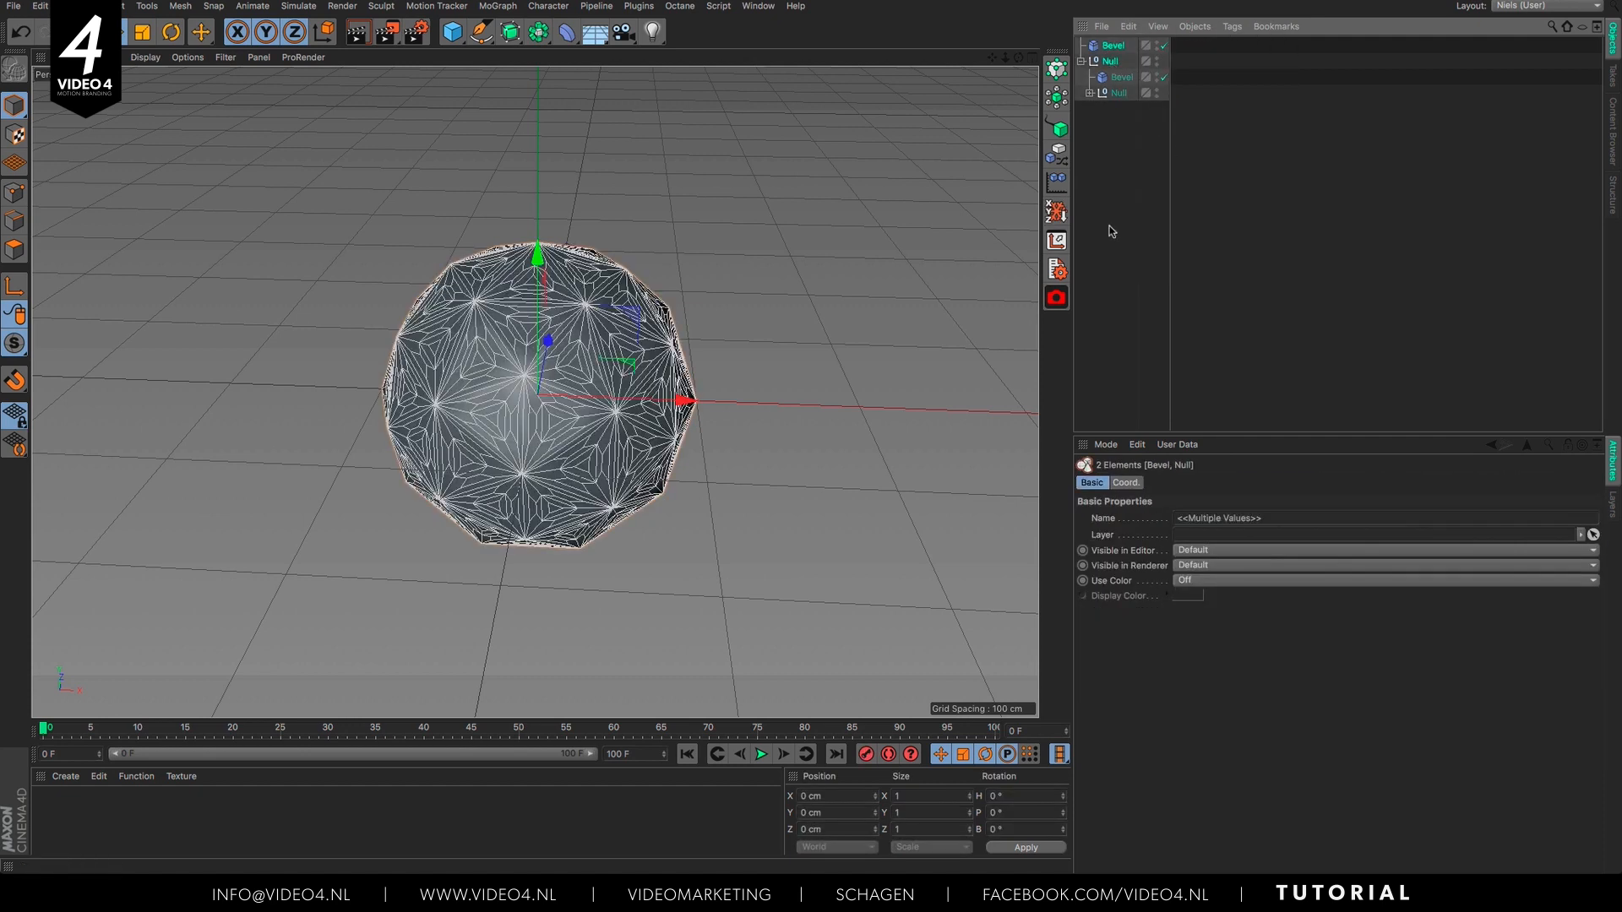
pyautogui.hotkey('alt', 'g')
pyautogui.keyDown('shift'); pyautogui.click(1081, 45); pyautogui.keyUp('shift')
# Step: Set the polygon extrusion of the innermost Bevel deformer, beside the sphere, to 5 cm
pyautogui.scroll(5, 540, 380)
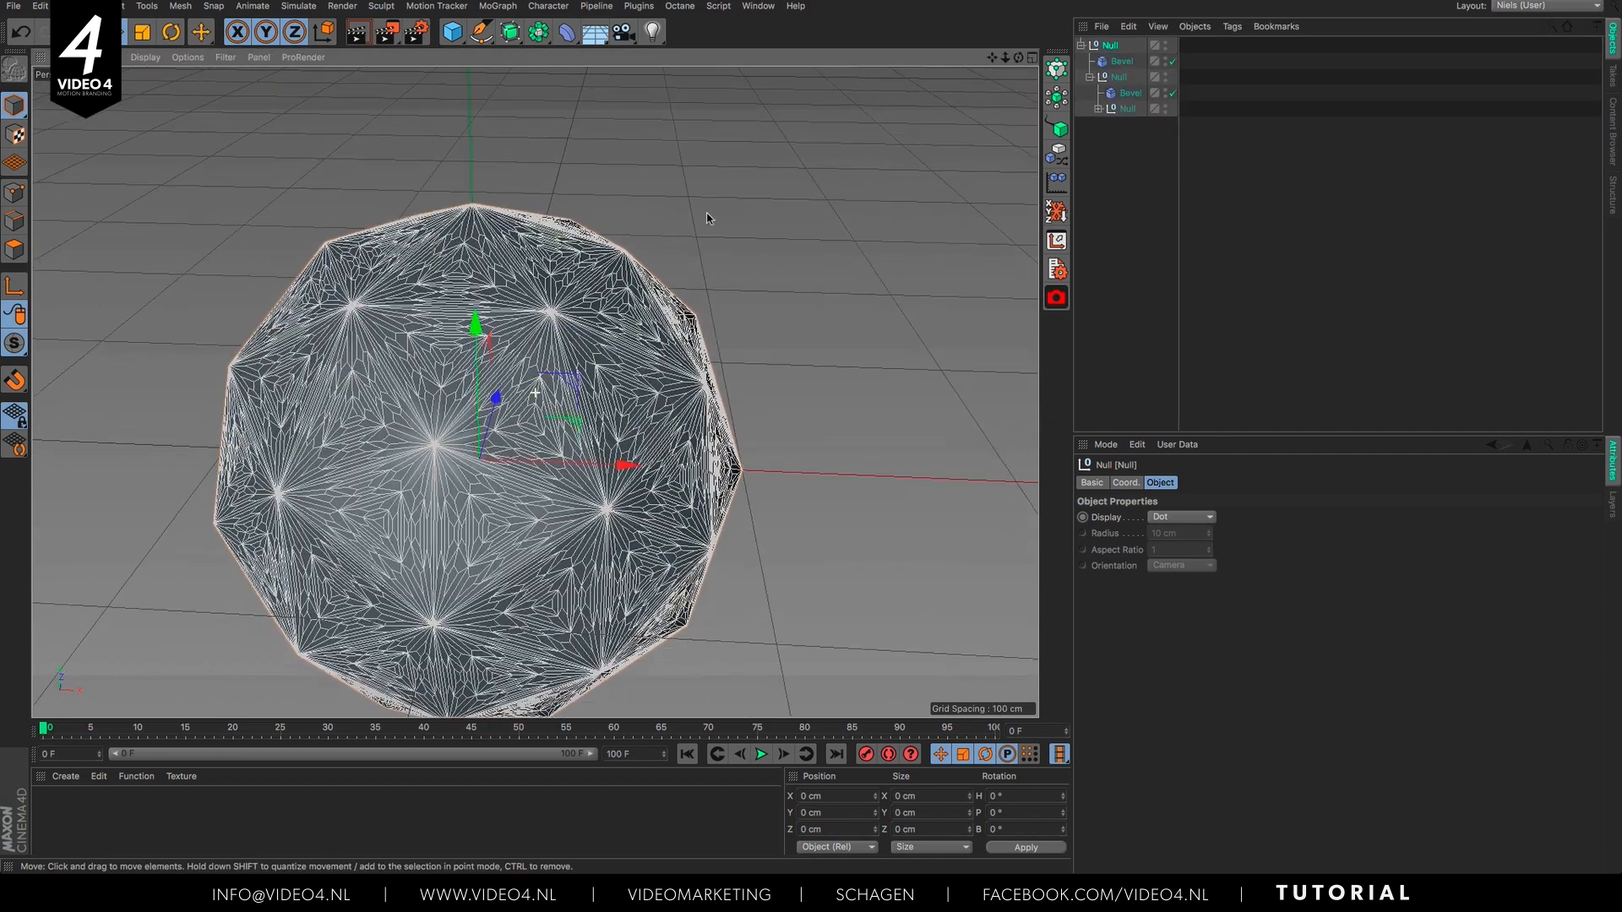
pyautogui.keyDown('alt'); pyautogui.moveTo(707, 194); pyautogui.dragTo(733, 138); pyautogui.keyUp('alt')
pyautogui.click(1129, 195)
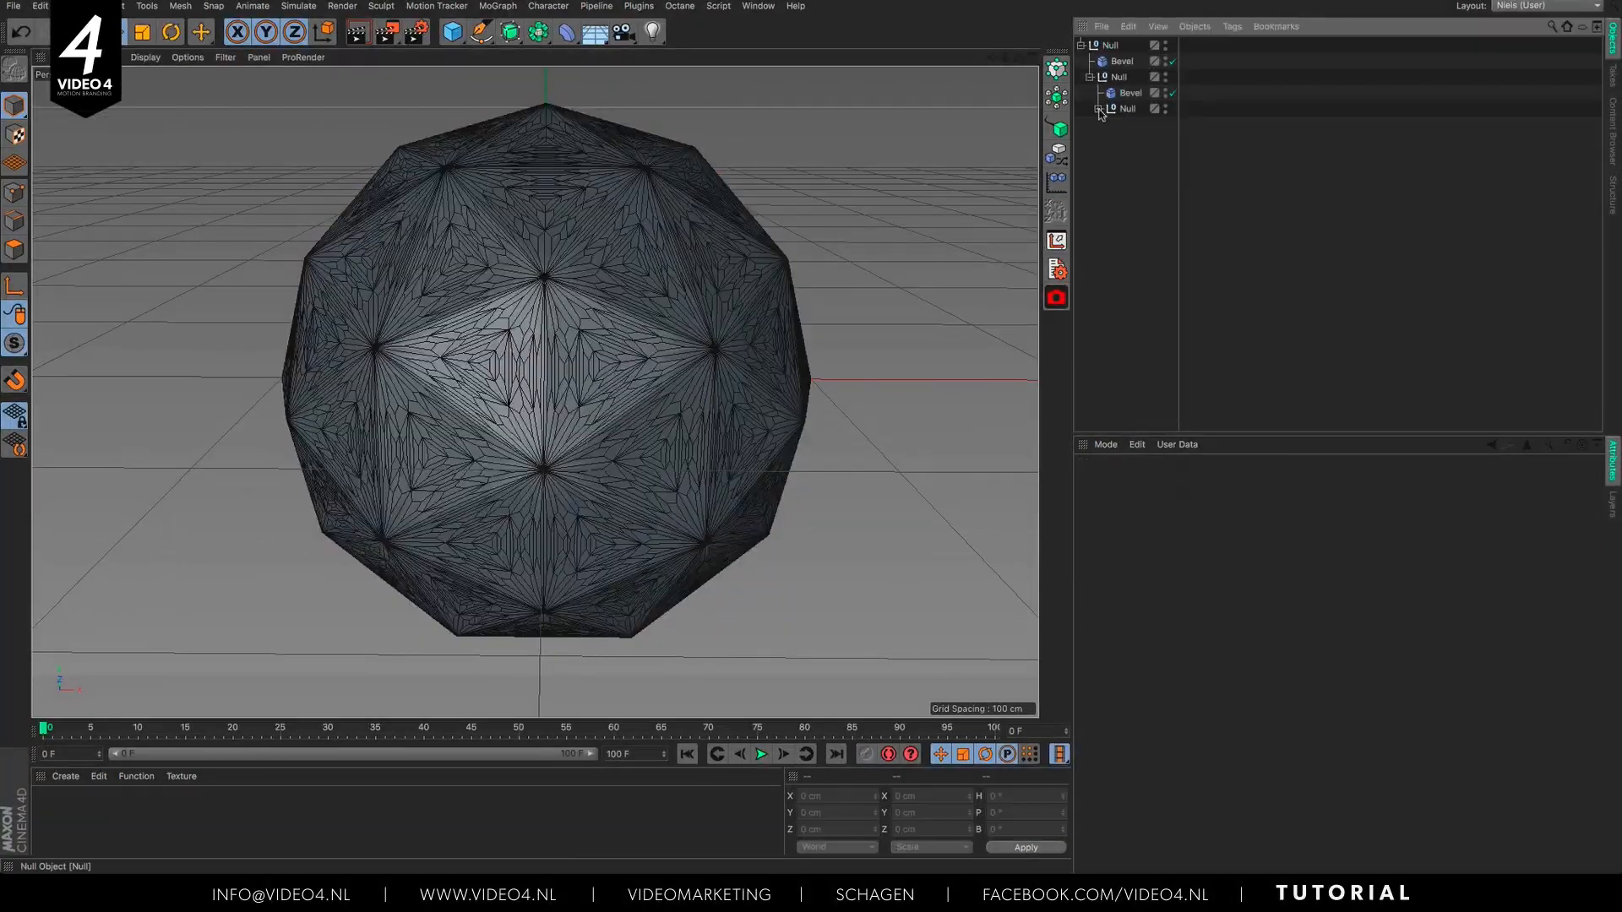
pyautogui.click(1098, 109)
pyautogui.moveTo(591, 185)
pyautogui.keyDown('alt'); pyautogui.mouseDown()
pyautogui.moveTo(573, 199)
pyautogui.moveTo(583, 186)
pyautogui.mouseUp(); pyautogui.keyUp('alt')
pyautogui.click(1137, 127)
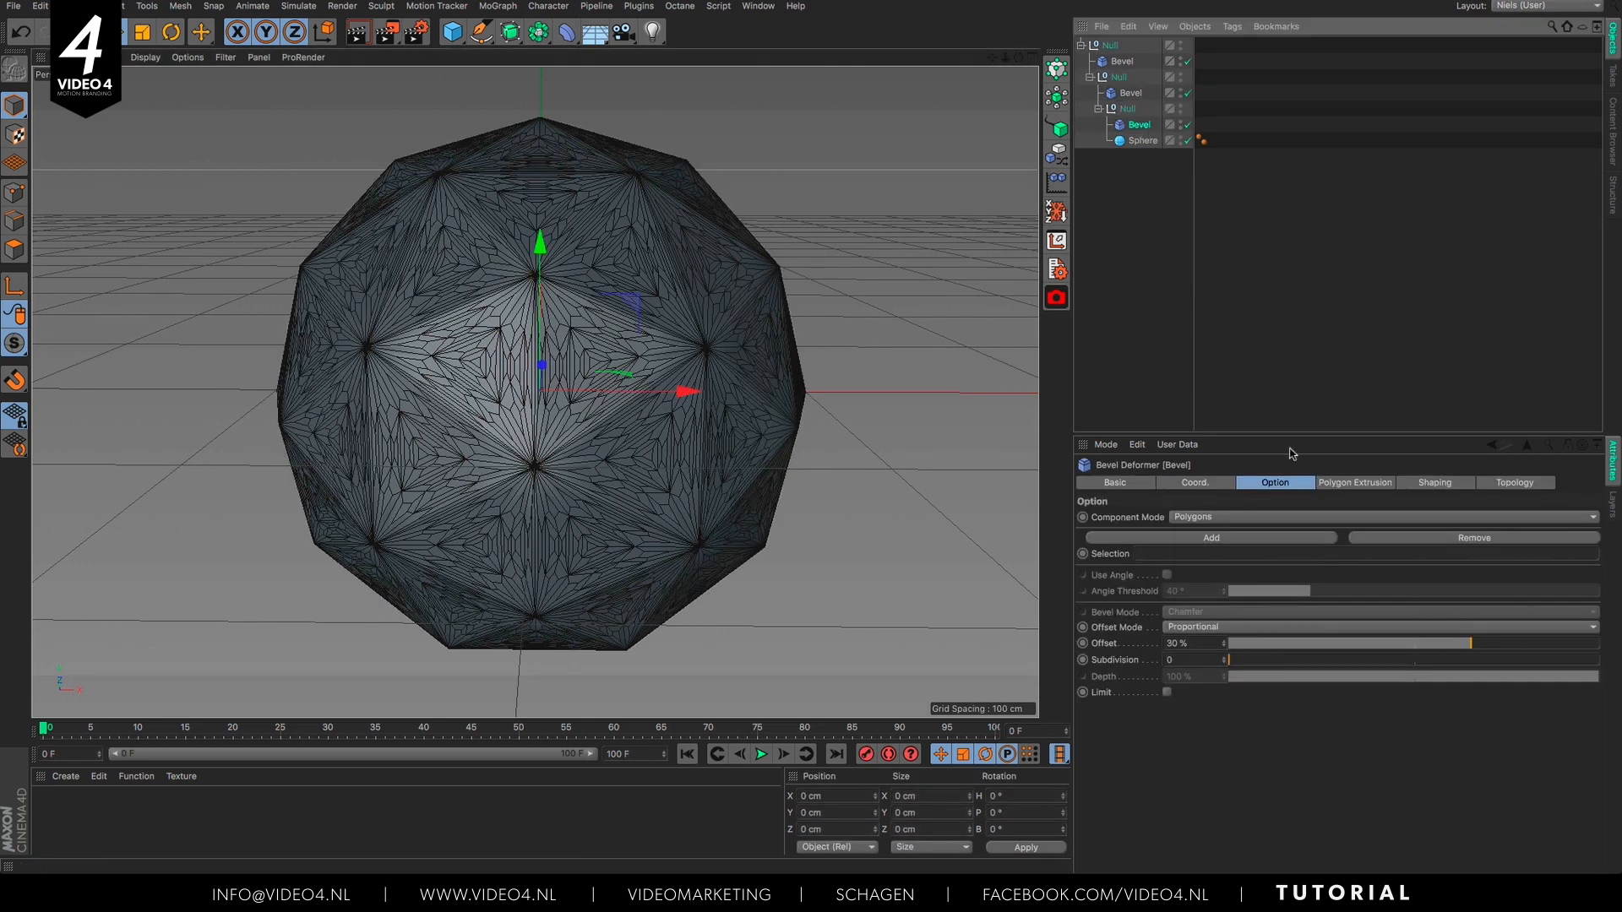
pyautogui.click(1340, 484)
pyautogui.moveTo(1197, 518); pyautogui.dragTo(1132, 538)
pyautogui.write('5')
pyautogui.press('Return')
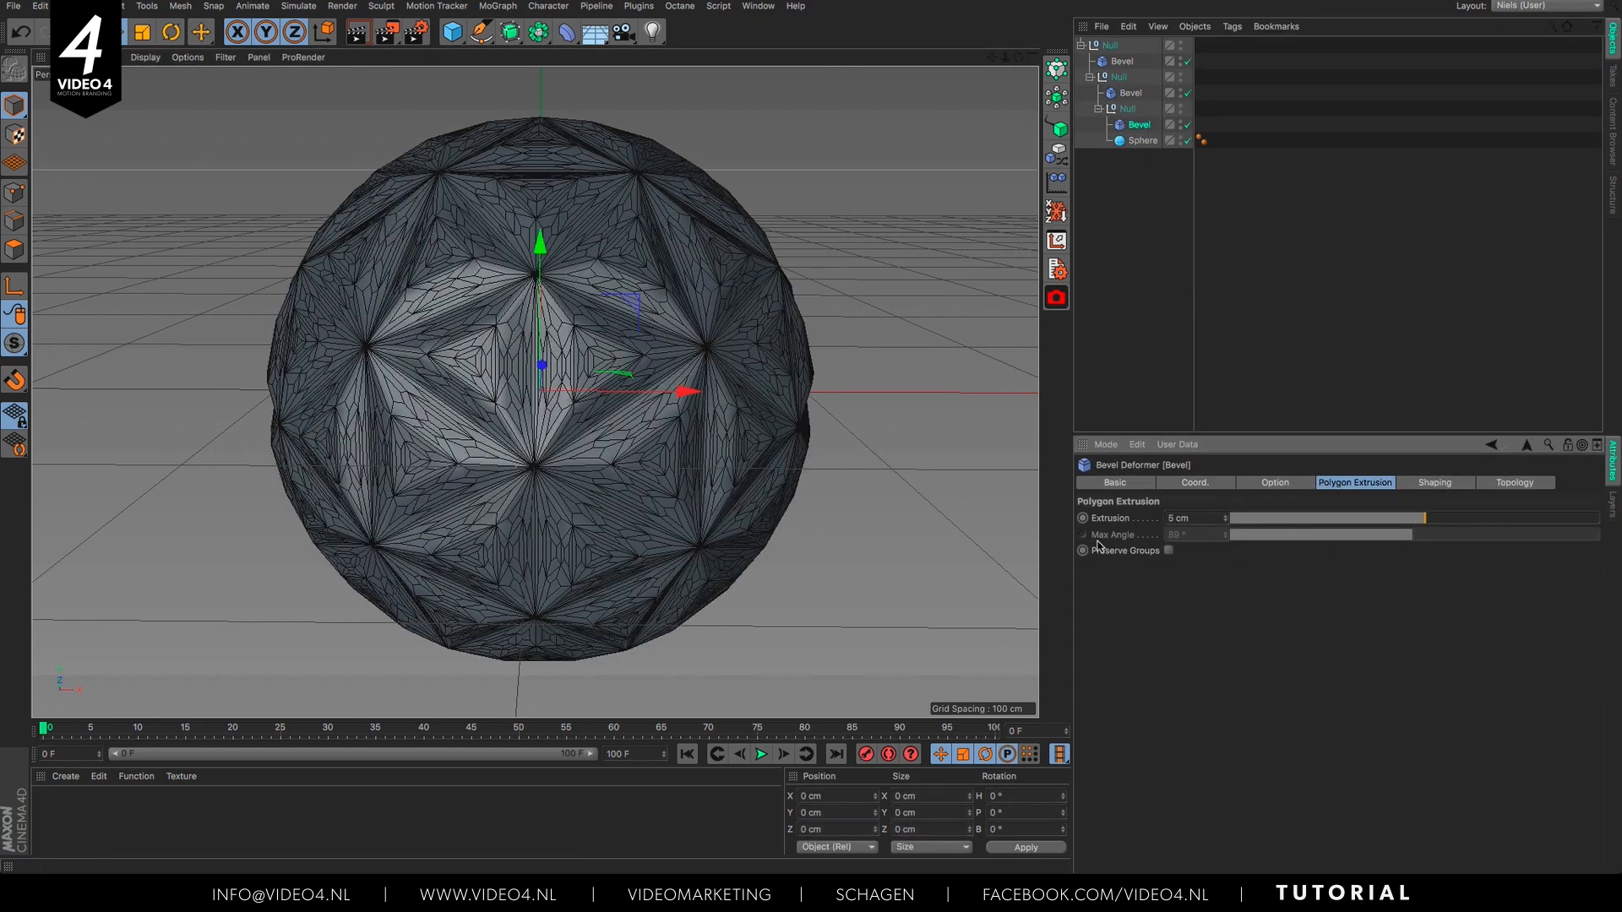
# Step: Switch the viewport display to Gouraud Shading without lines
pyautogui.keyDown('alt'); pyautogui.moveTo(943, 506); pyautogui.dragTo(839, 479); pyautogui.keyUp('alt')
pyautogui.click(187, 57)
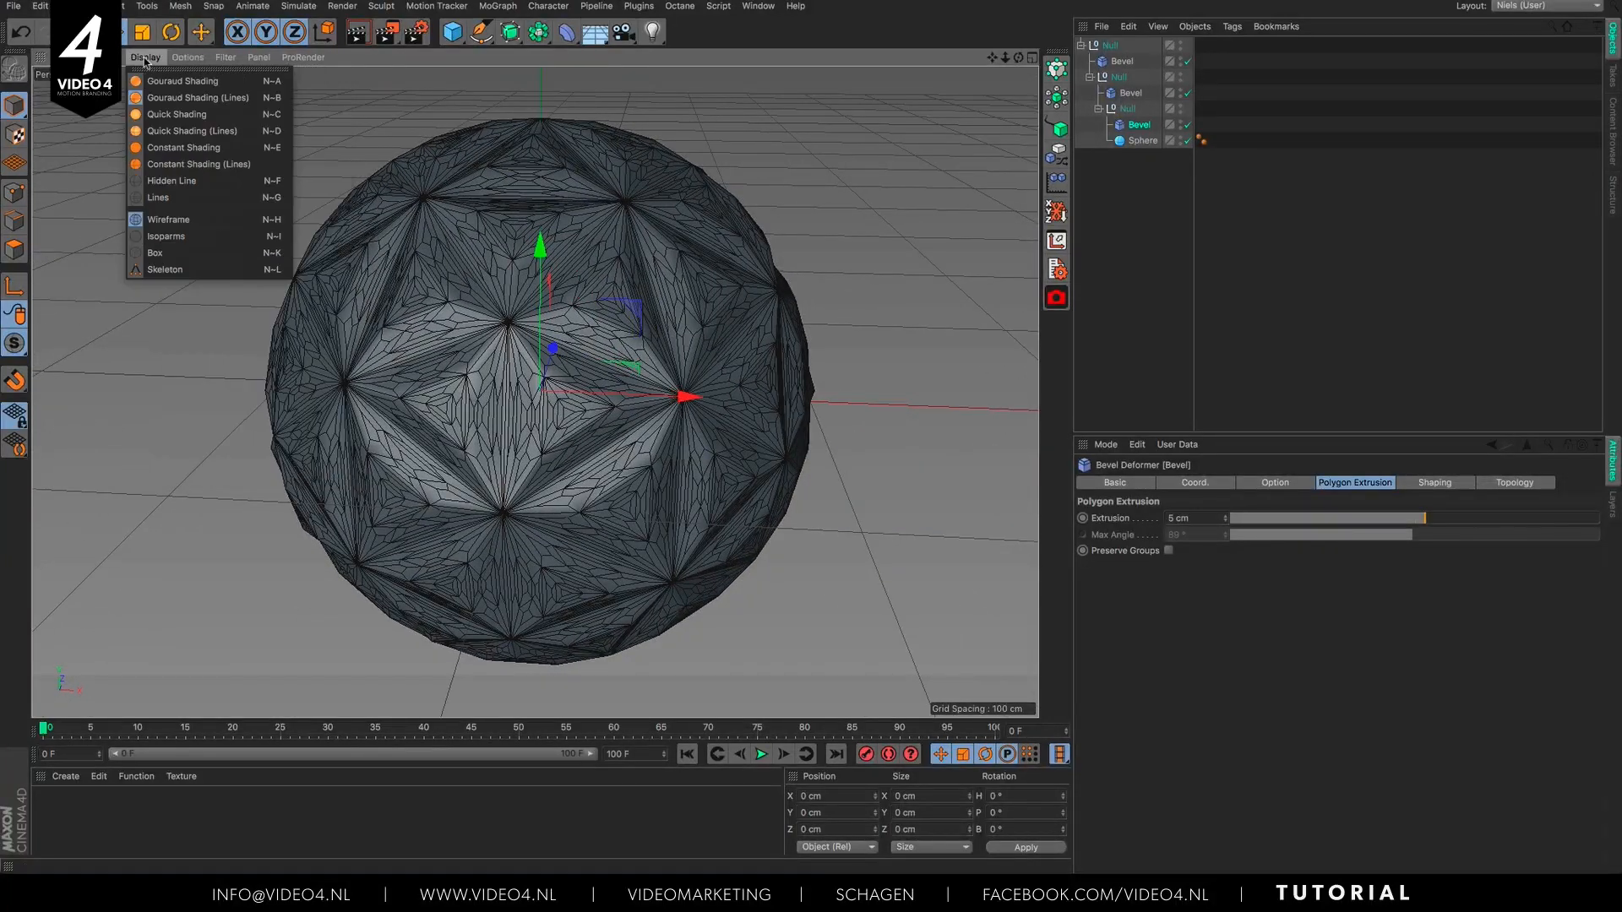
pyautogui.click(161, 82)
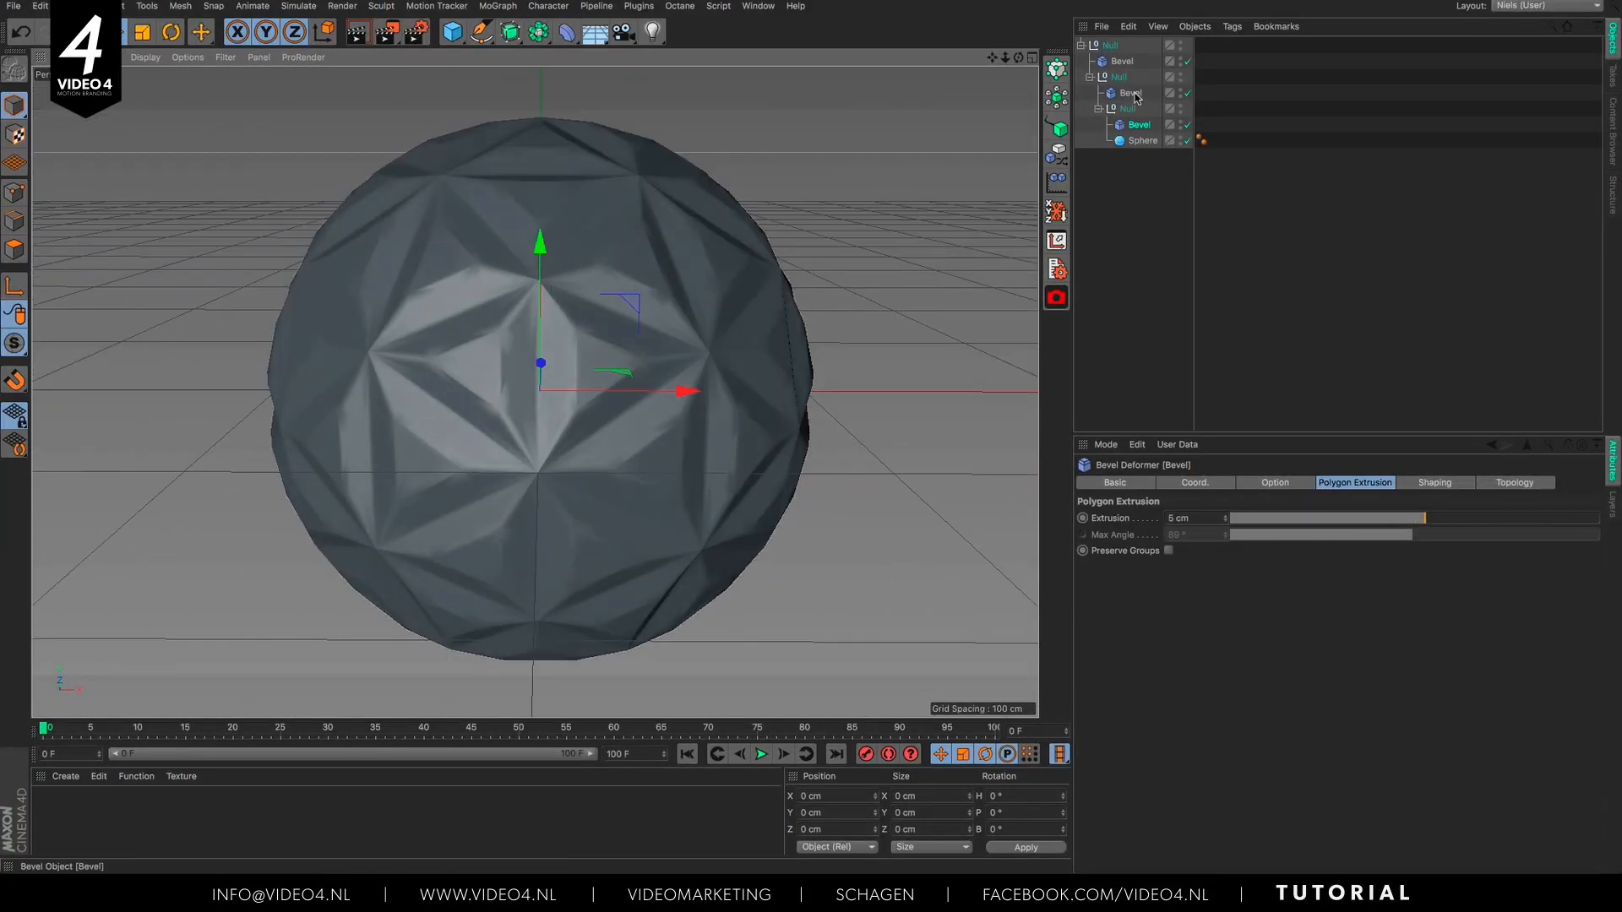
# Step: Set the middle Bevel deformer's polygon extrusion to 5 cm
pyautogui.click(1131, 93)
pyautogui.click(1180, 517)
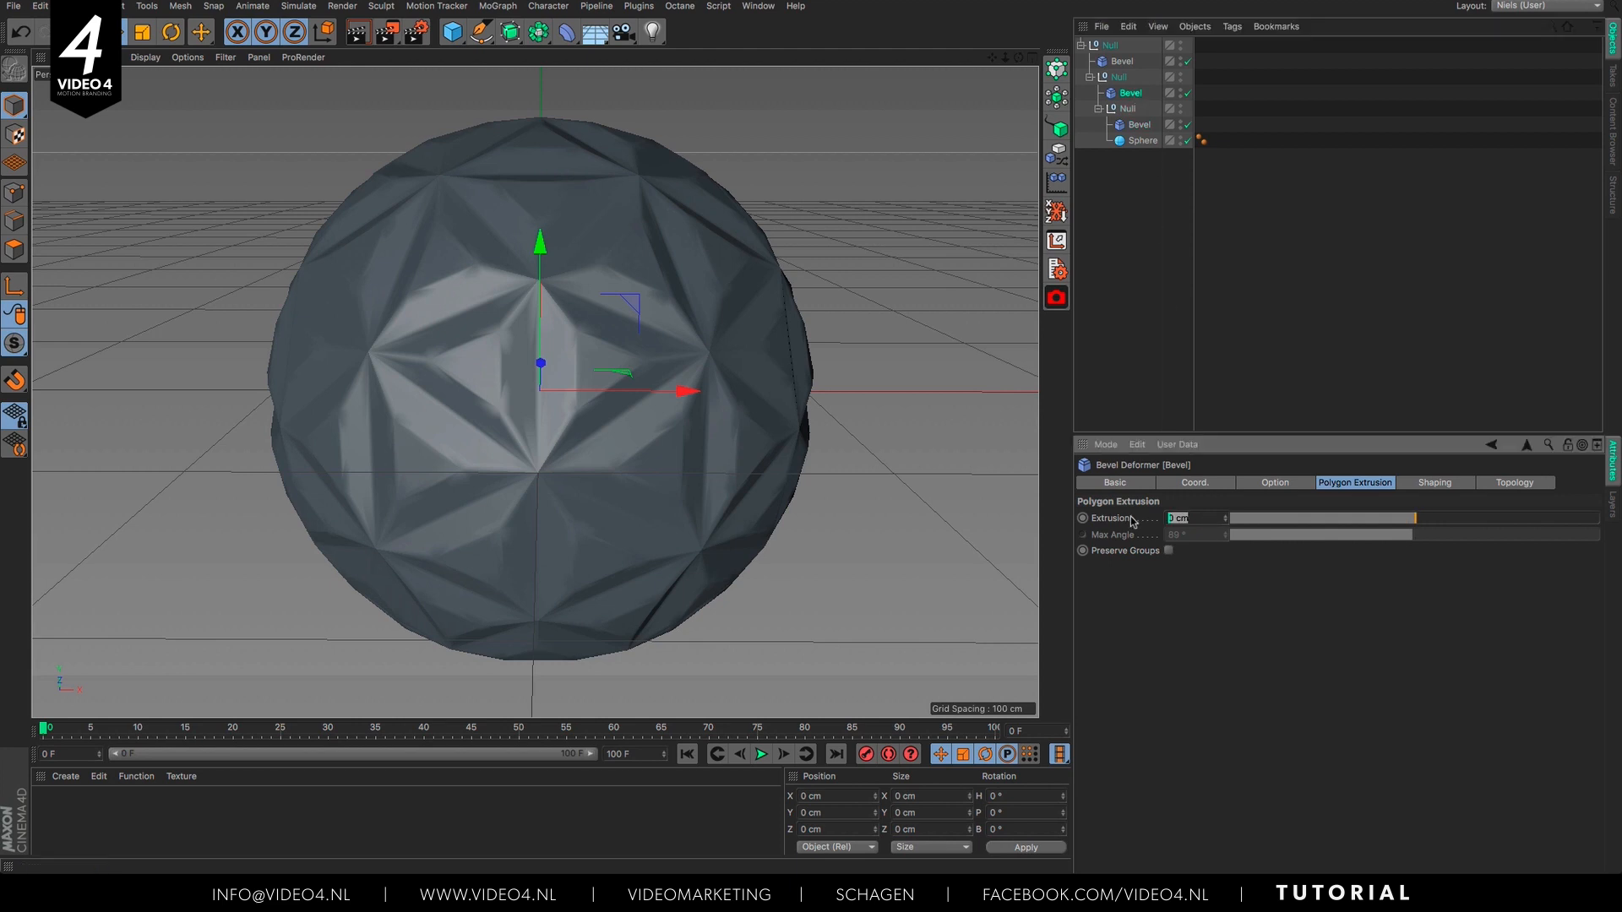
pyautogui.moveTo(887, 448)
pyautogui.keyDown('alt'); pyautogui.mouseDown()
pyautogui.moveTo(902, 476)
pyautogui.moveTo(887, 463)
pyautogui.mouseUp(); pyautogui.keyUp('alt')
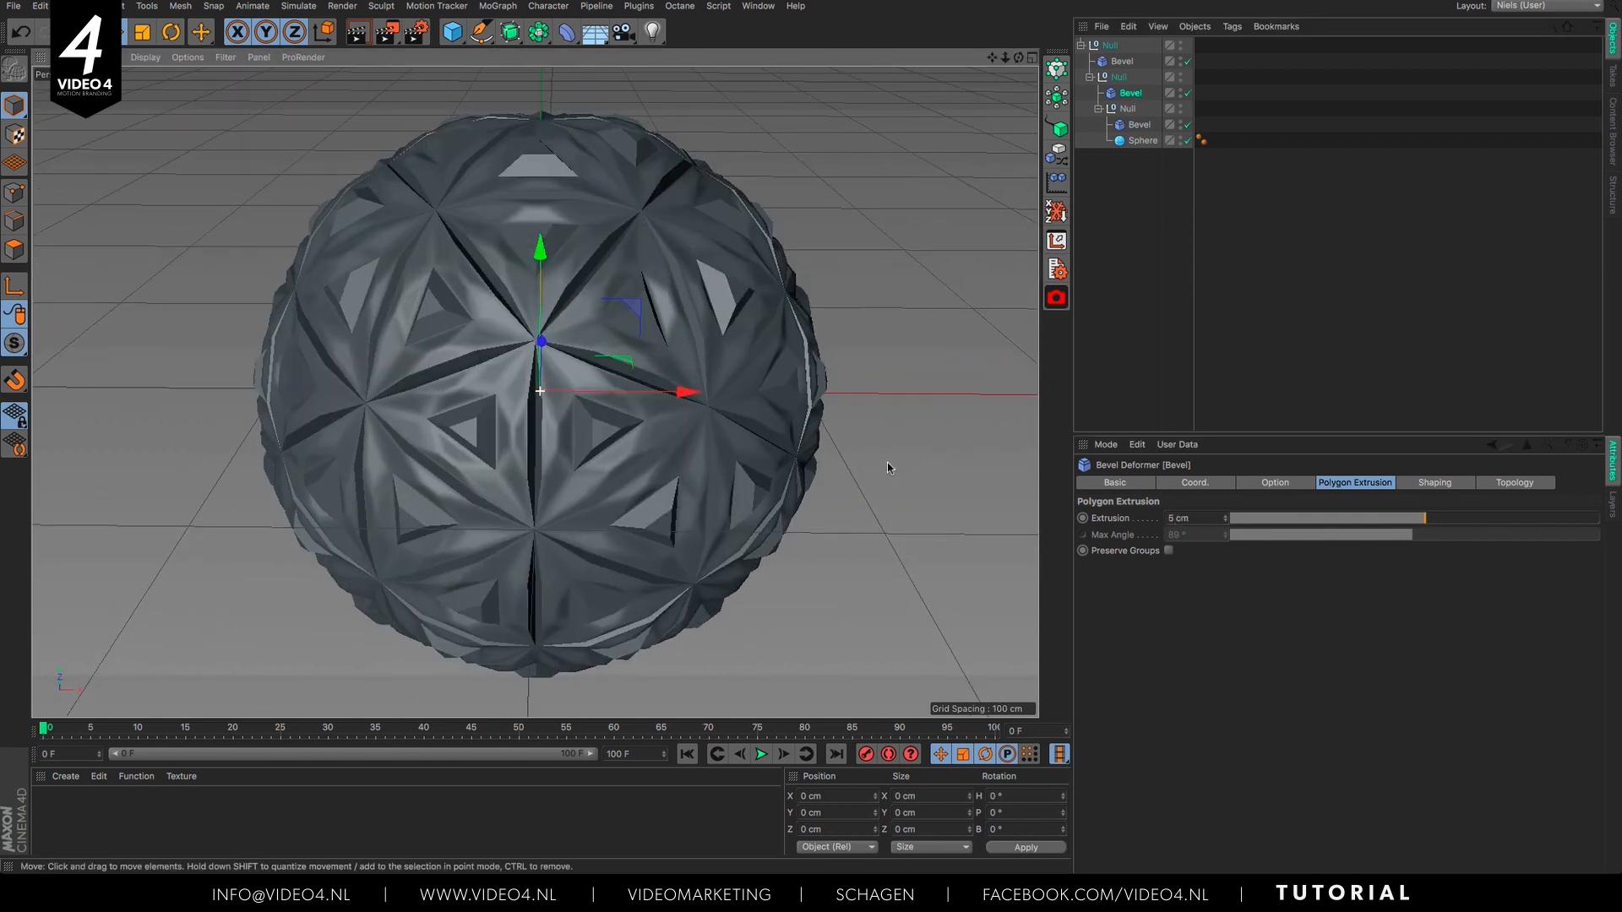
# Step: Try a polygon extrusion of 5 cm on the outermost Bevel deformer and settle on 2 cm
pyautogui.click(1122, 61)
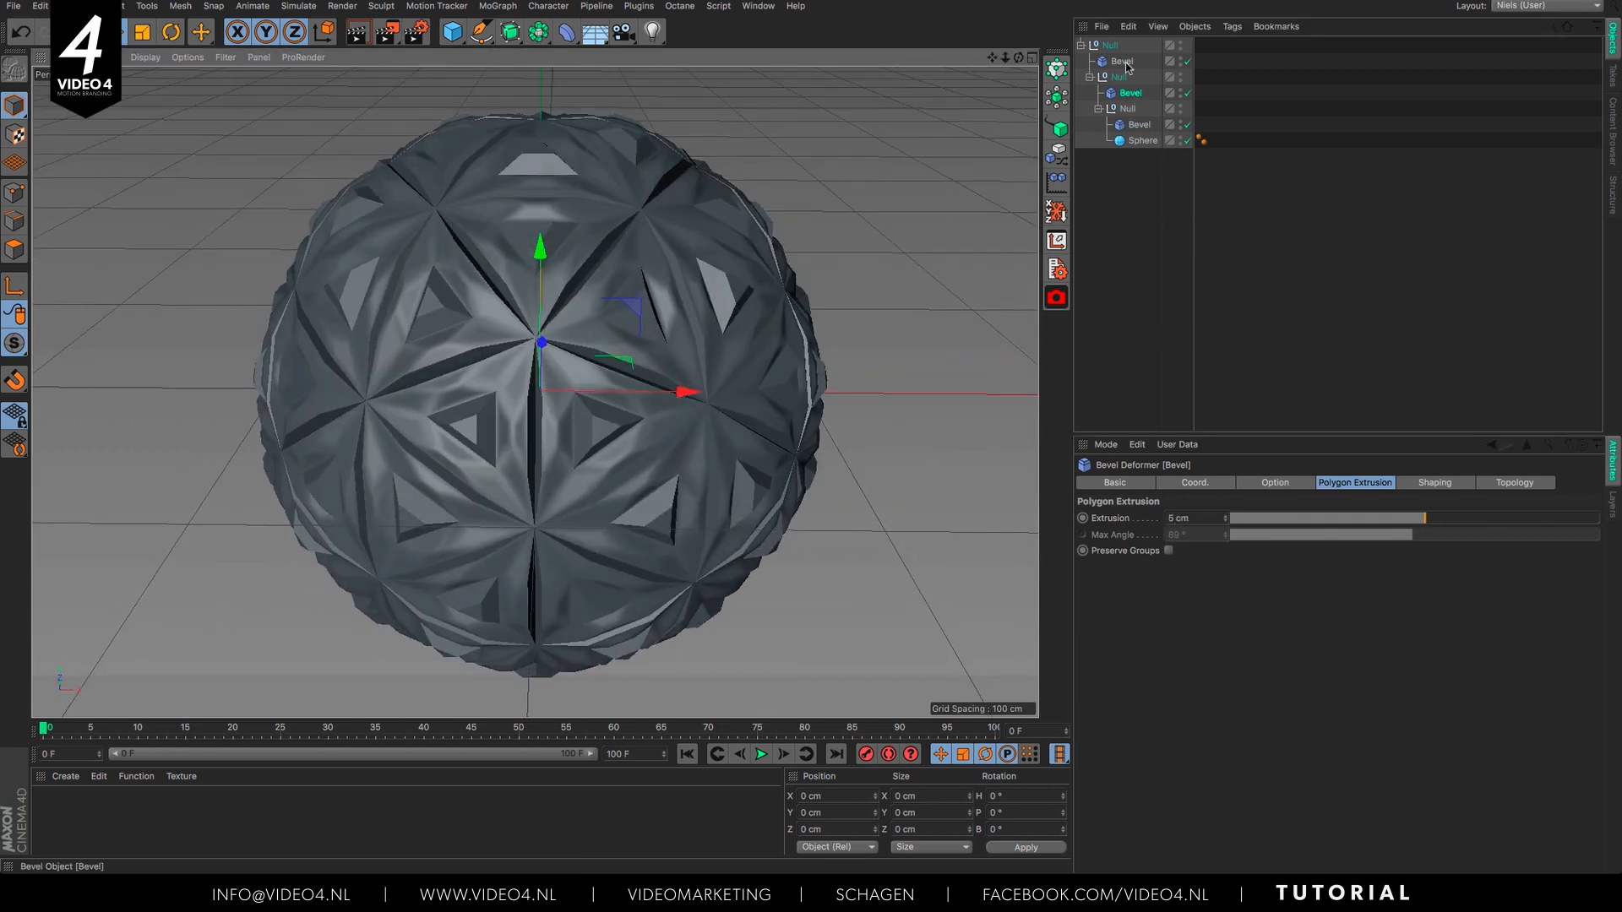
pyautogui.click(1178, 517)
pyautogui.write('5')
pyautogui.press('Return')
pyautogui.keyDown('alt'); pyautogui.moveTo(760, 398); pyautogui.dragTo(859, 434); pyautogui.keyUp('alt')
pyautogui.doubleClick(1180, 519)
pyautogui.write('2')
pyautogui.press('Return')
pyautogui.click(1136, 198)
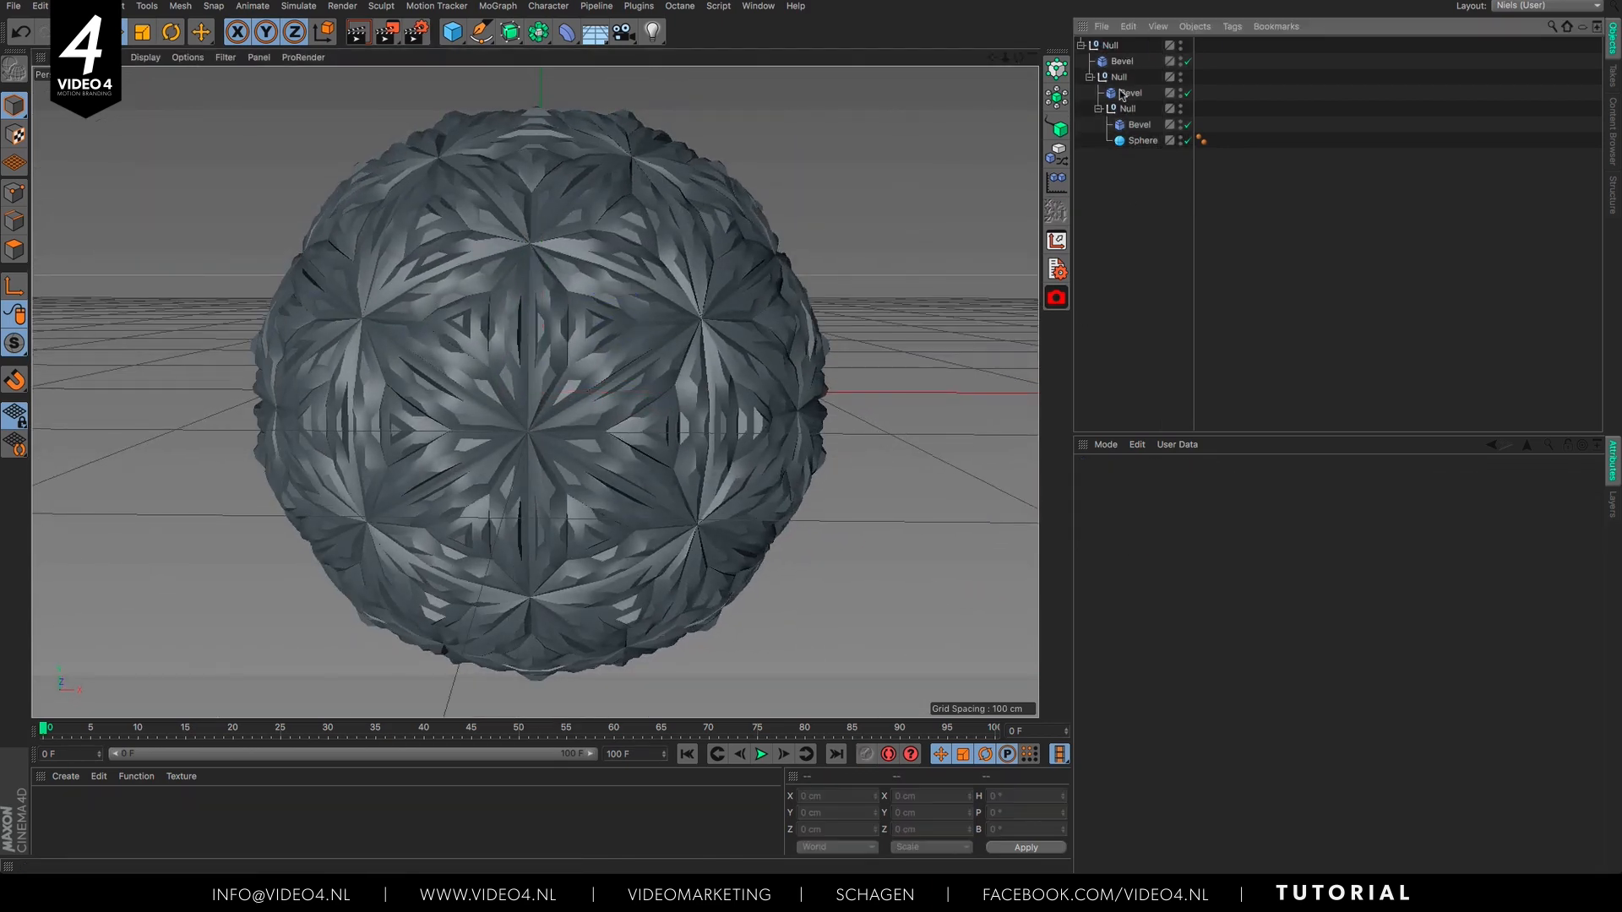
# Step: Rename the topmost null in the object hierarchy to "Bevel controller"
pyautogui.doubleClick(1112, 46)
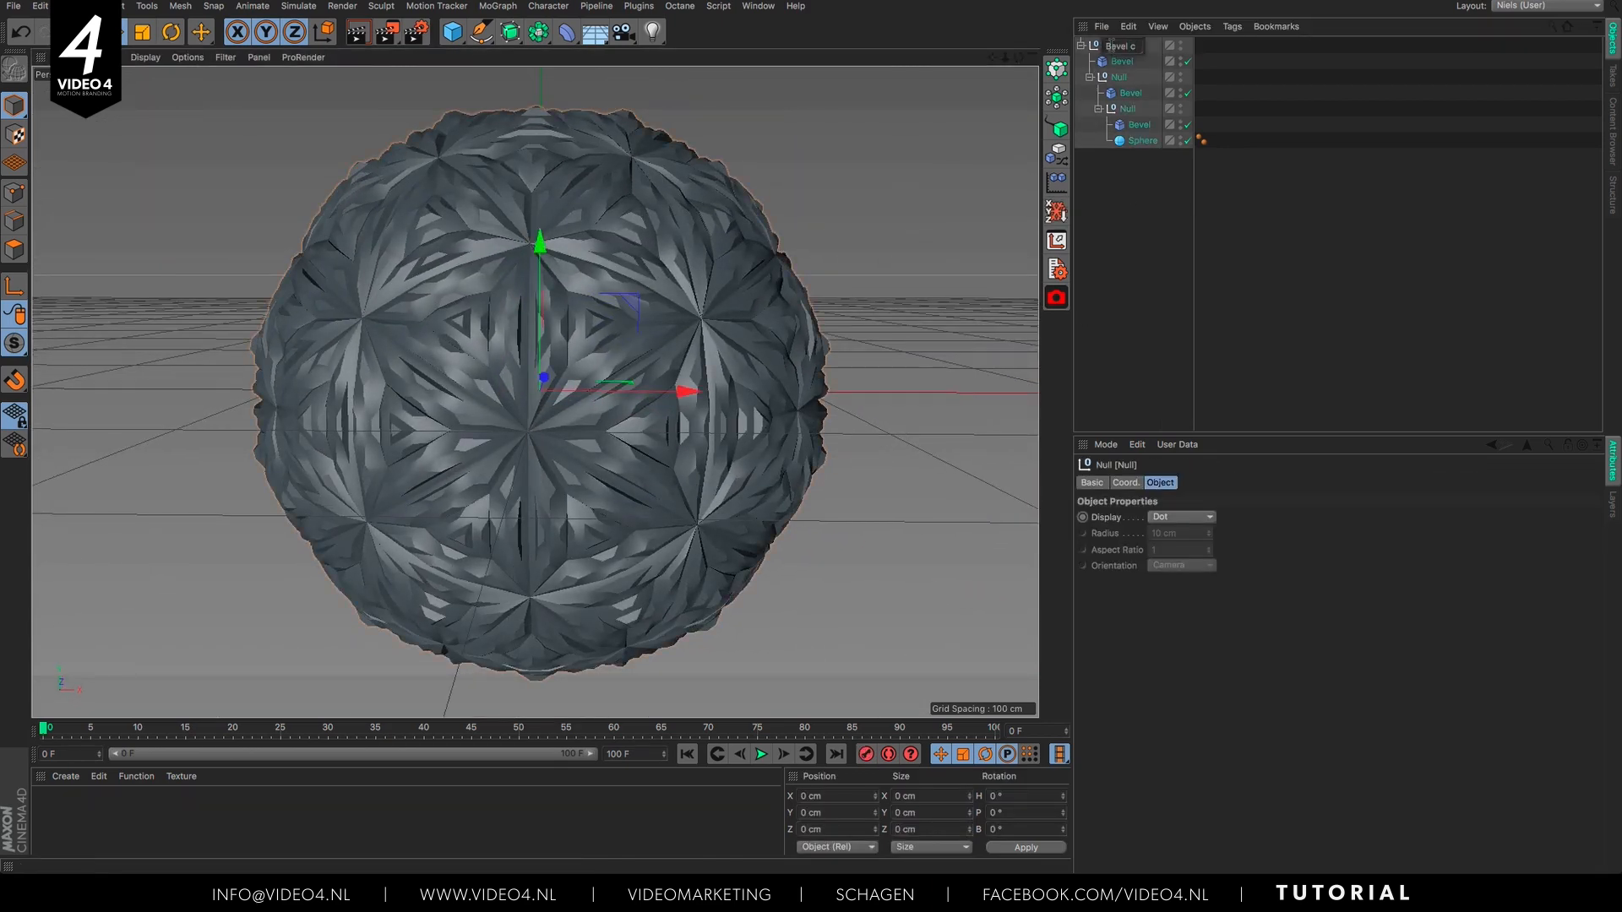
pyautogui.write('Bevel controller')
pyautogui.press('Return')
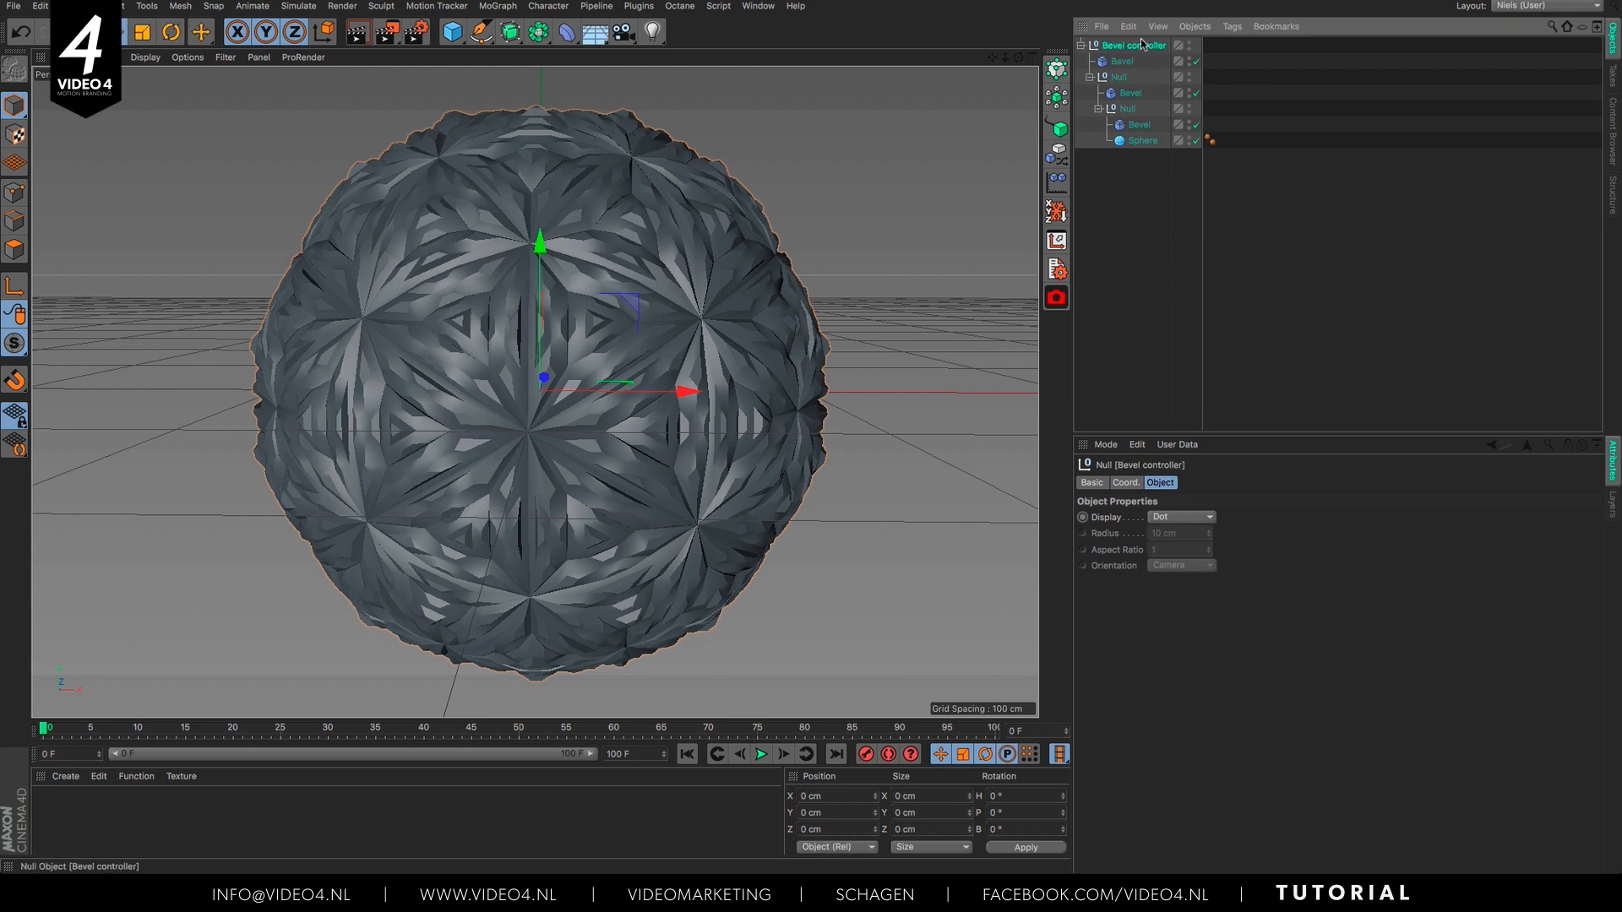
# Step: Add a Float user data field named Bevel with Percent units to the Bevel controller null and show it in the attributes
pyautogui.click(1183, 453)
pyautogui.click(1187, 464)
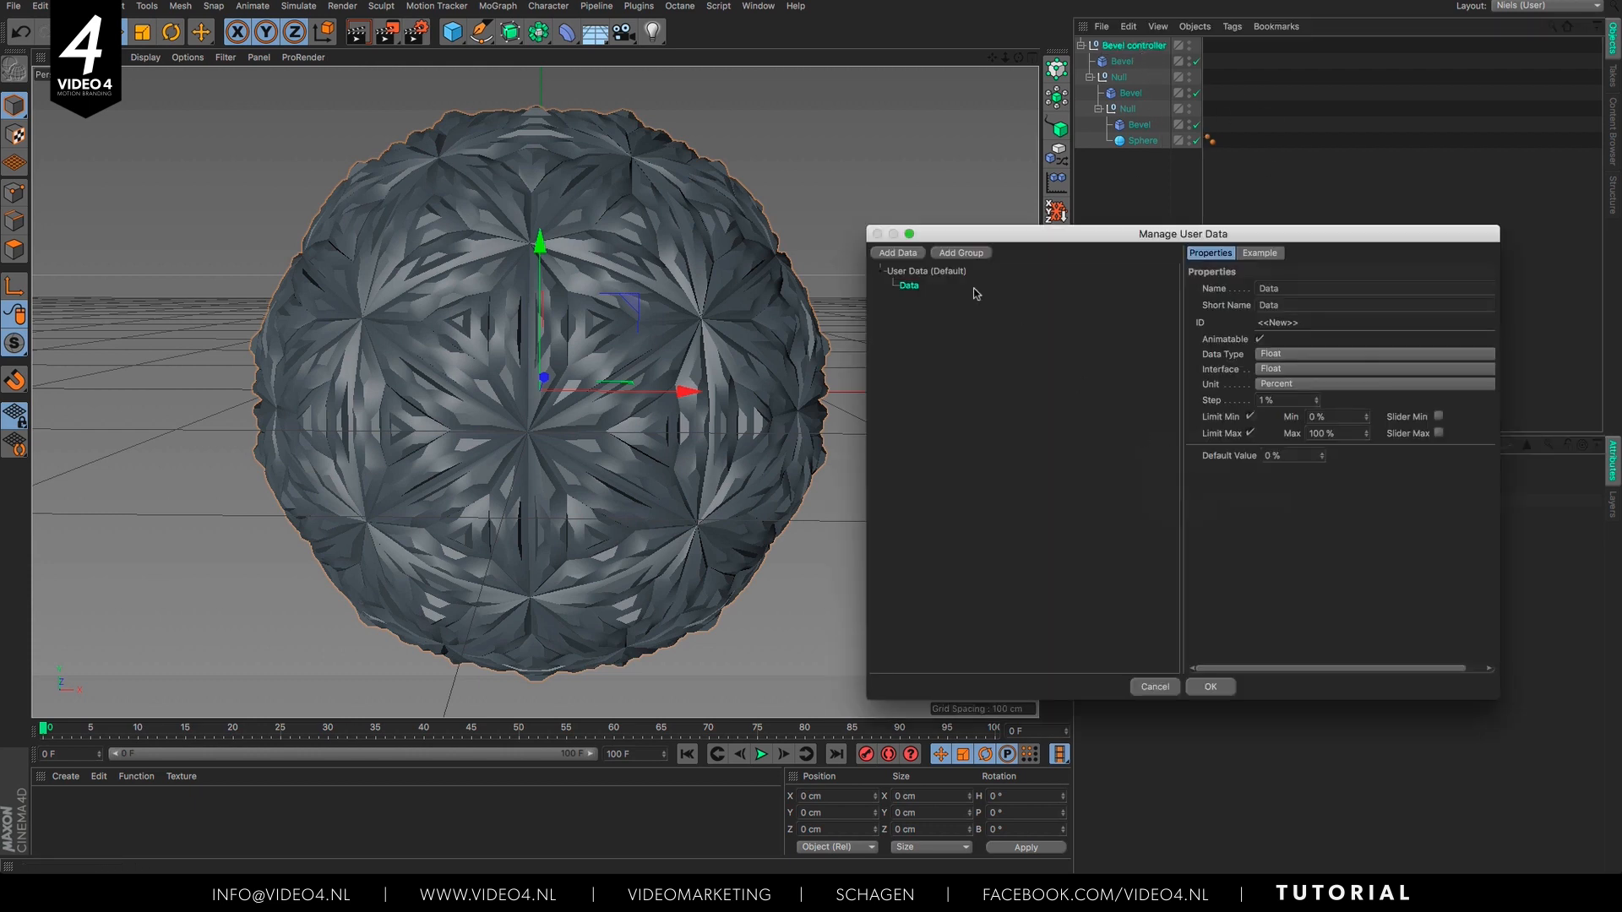
pyautogui.moveTo(1274, 292); pyautogui.dragTo(1231, 295)
pyautogui.click(1211, 687)
pyautogui.click(1242, 485)
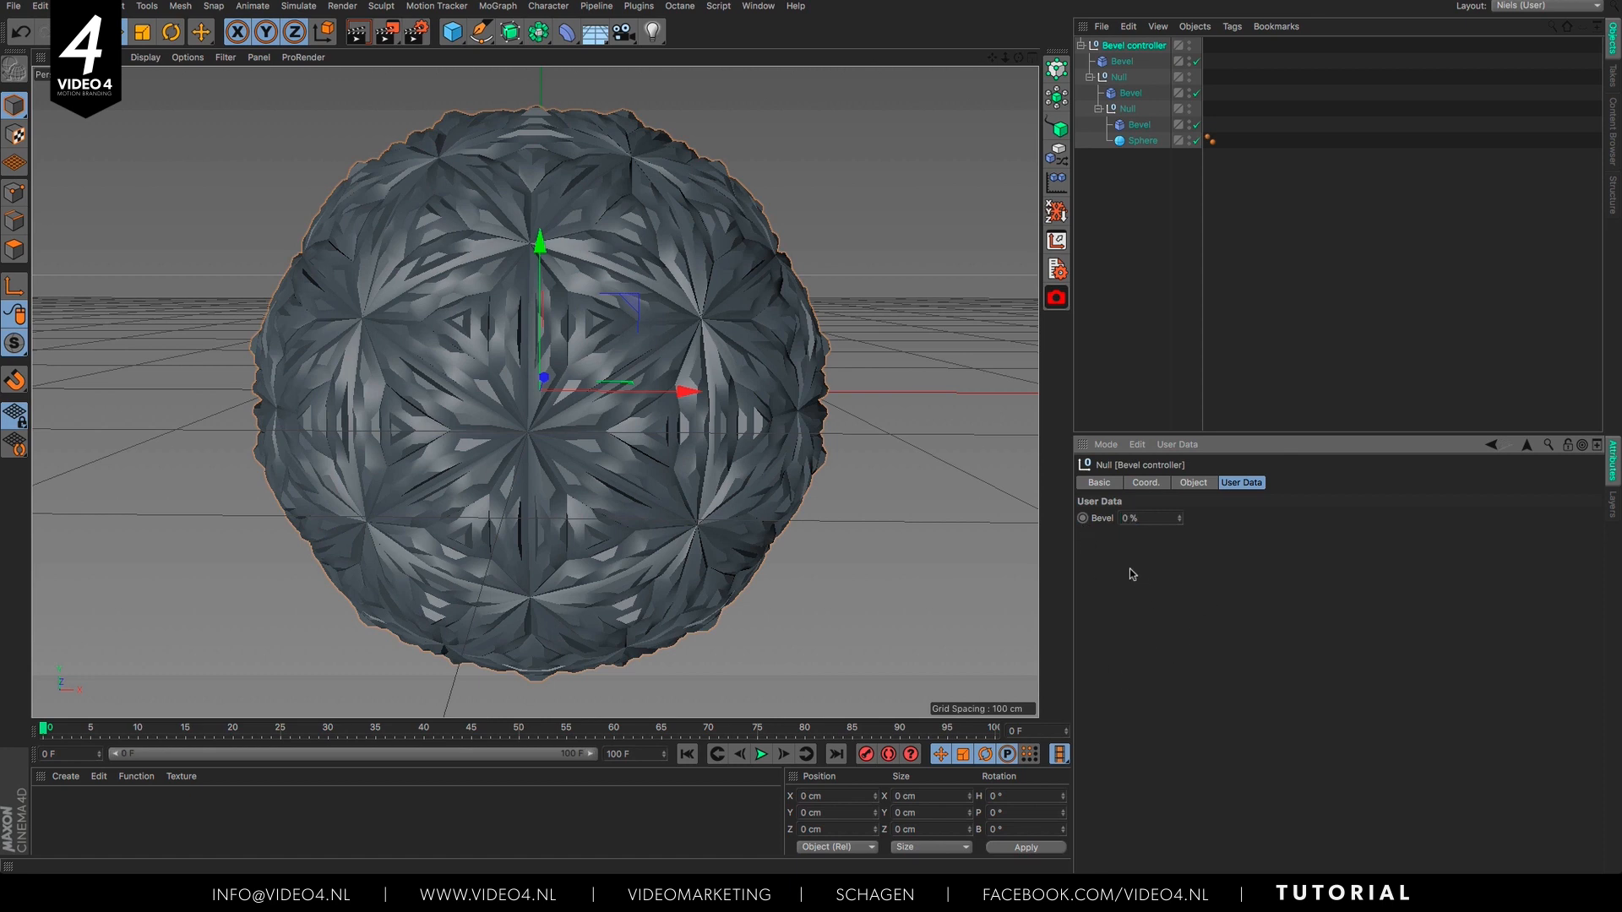
# Step: Add an XPresso tag to the Bevel controller null and arrange its editor window over the lower part of the viewport
pyautogui.rightClick(1142, 46)
pyautogui.moveTo(1144, 51)
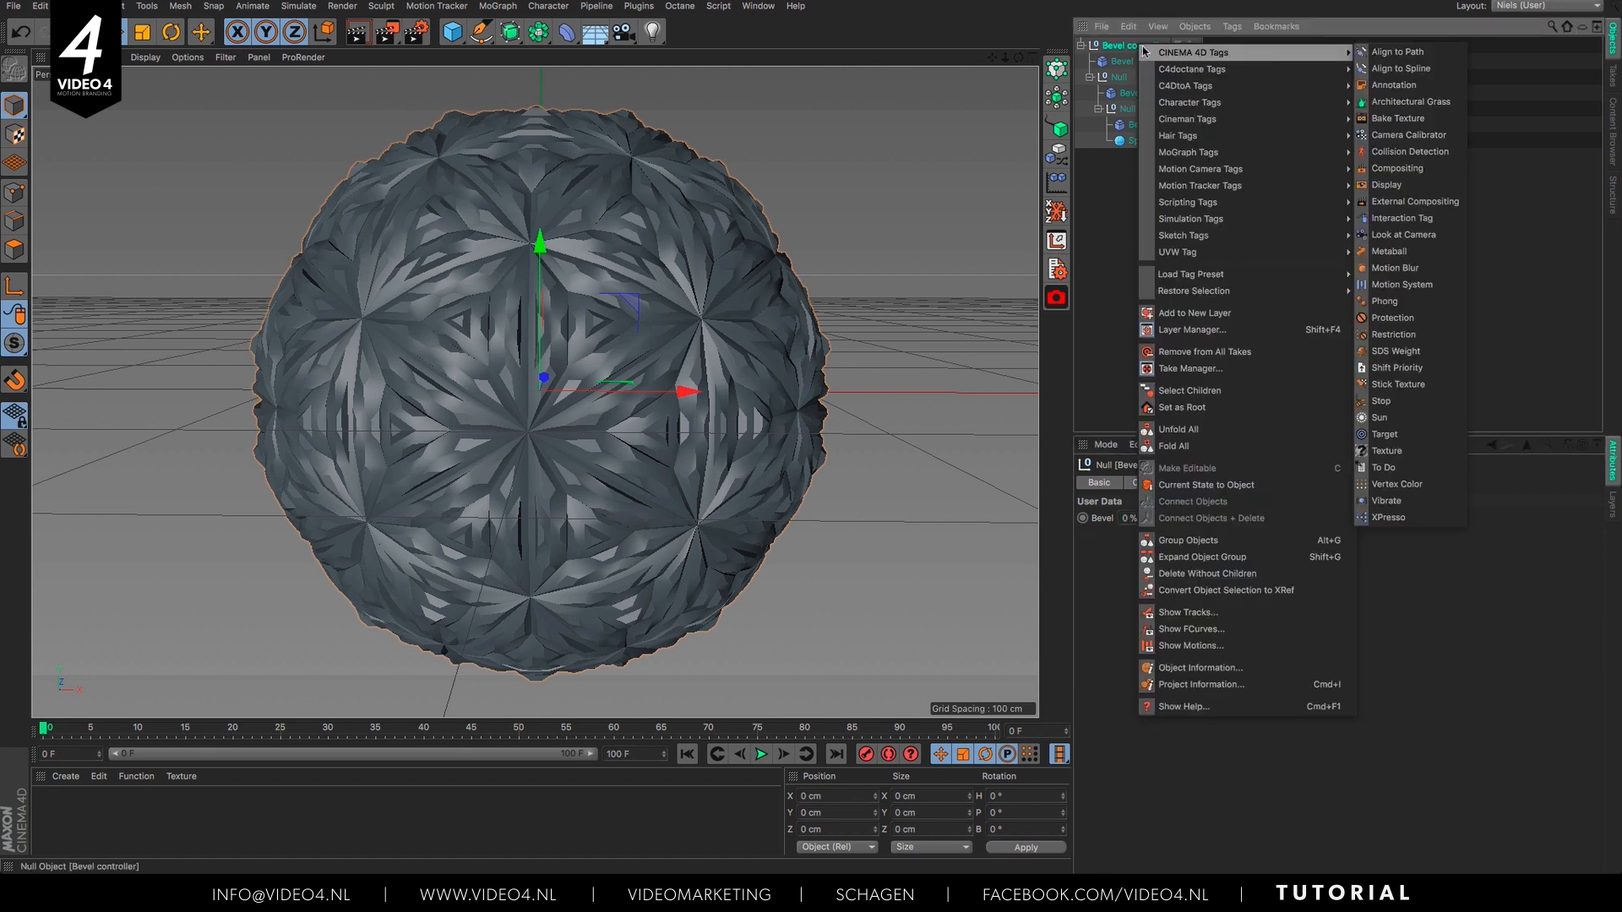
pyautogui.click(1393, 518)
pyautogui.moveTo(229, 73); pyautogui.dragTo(404, 421)
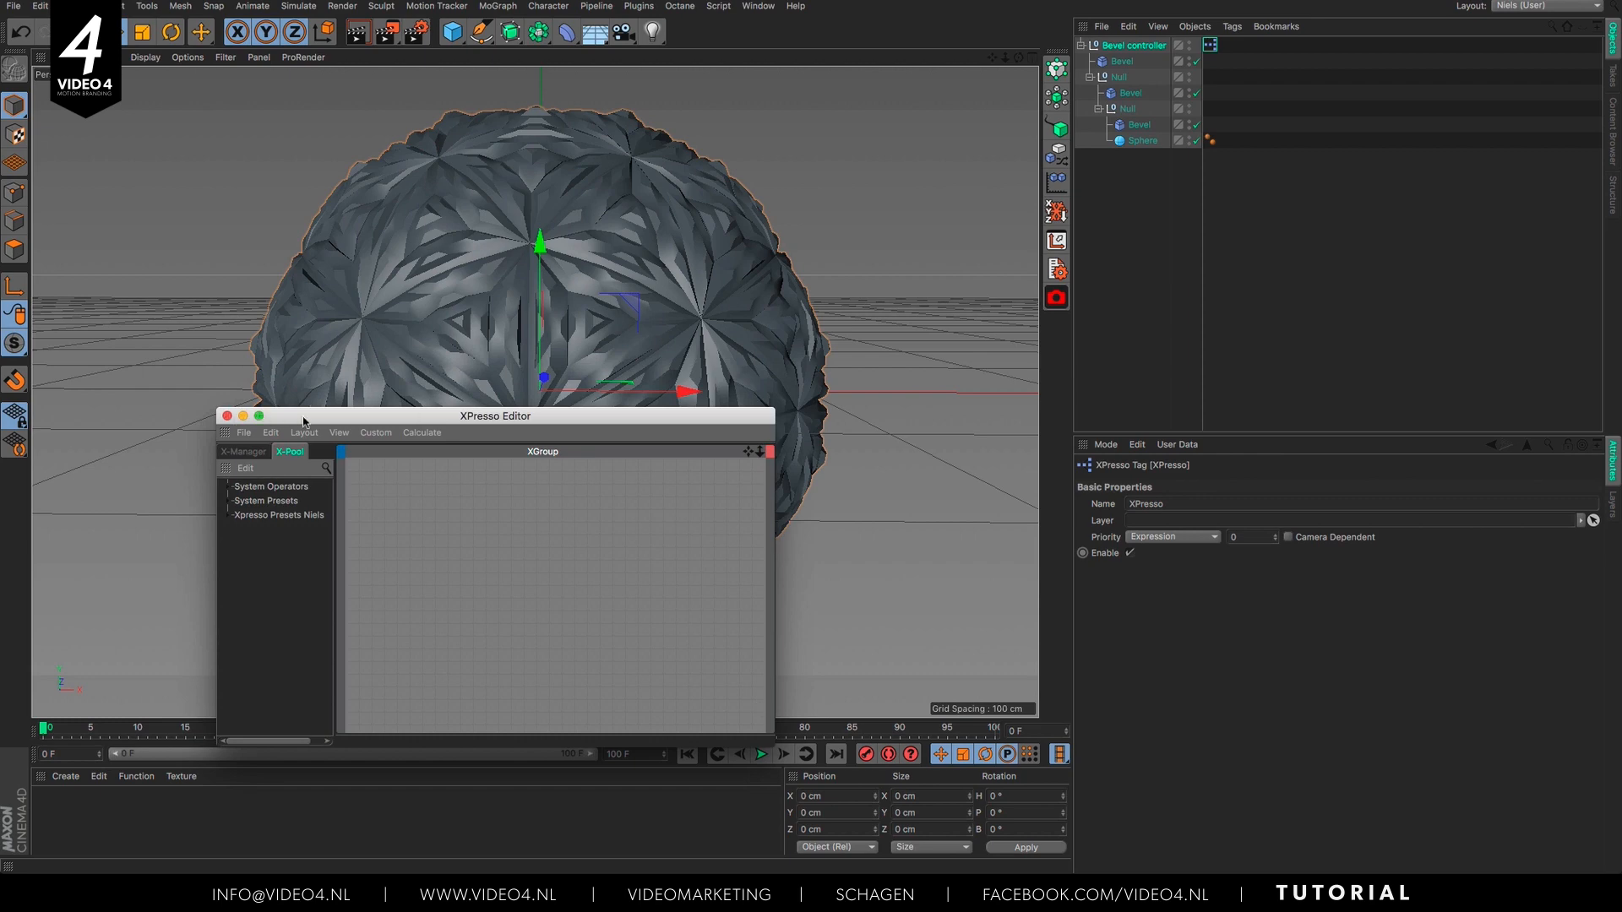
pyautogui.moveTo(303, 420); pyautogui.dragTo(157, 405)
pyautogui.moveTo(629, 733); pyautogui.dragTo(724, 741)
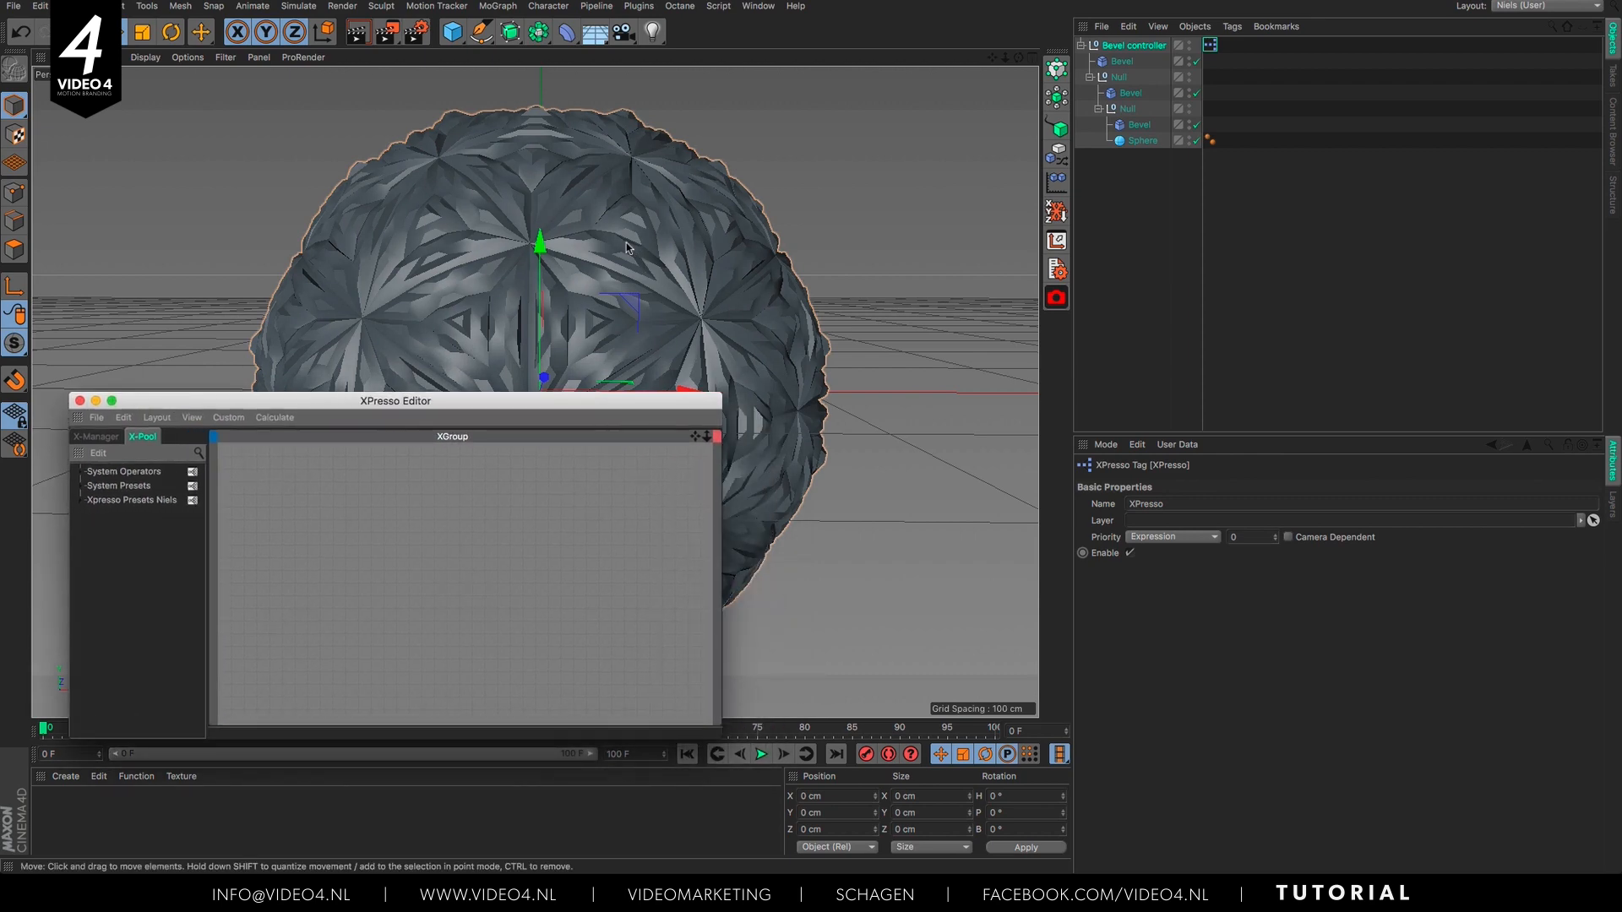
# Step: Create a Bevel controller node in the XPresso graph and give it an output port for its Bevel user data
pyautogui.scroll(-3, 583, 279)
pyautogui.keyDown('alt'); pyautogui.moveTo(562, 291); pyautogui.dragTo(625, 175, button='middle'); pyautogui.keyUp('alt')
pyautogui.moveTo(1134, 45); pyautogui.dragTo(283, 522)
pyautogui.click(319, 510)
pyautogui.click(320, 510)
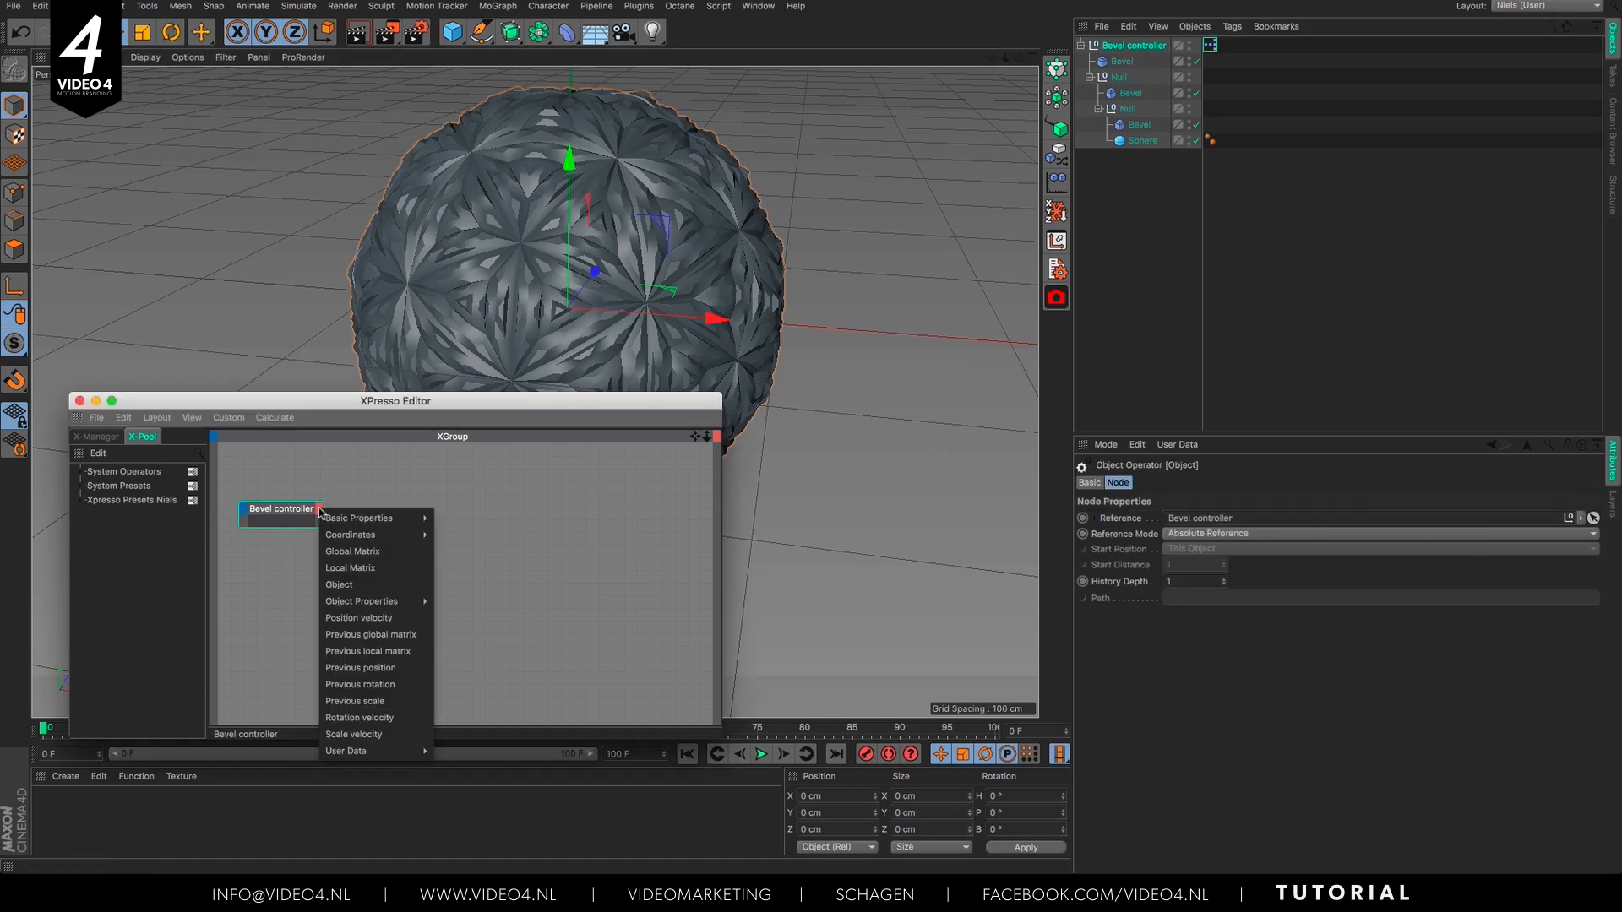
pyautogui.moveTo(359, 752)
pyautogui.click(449, 748)
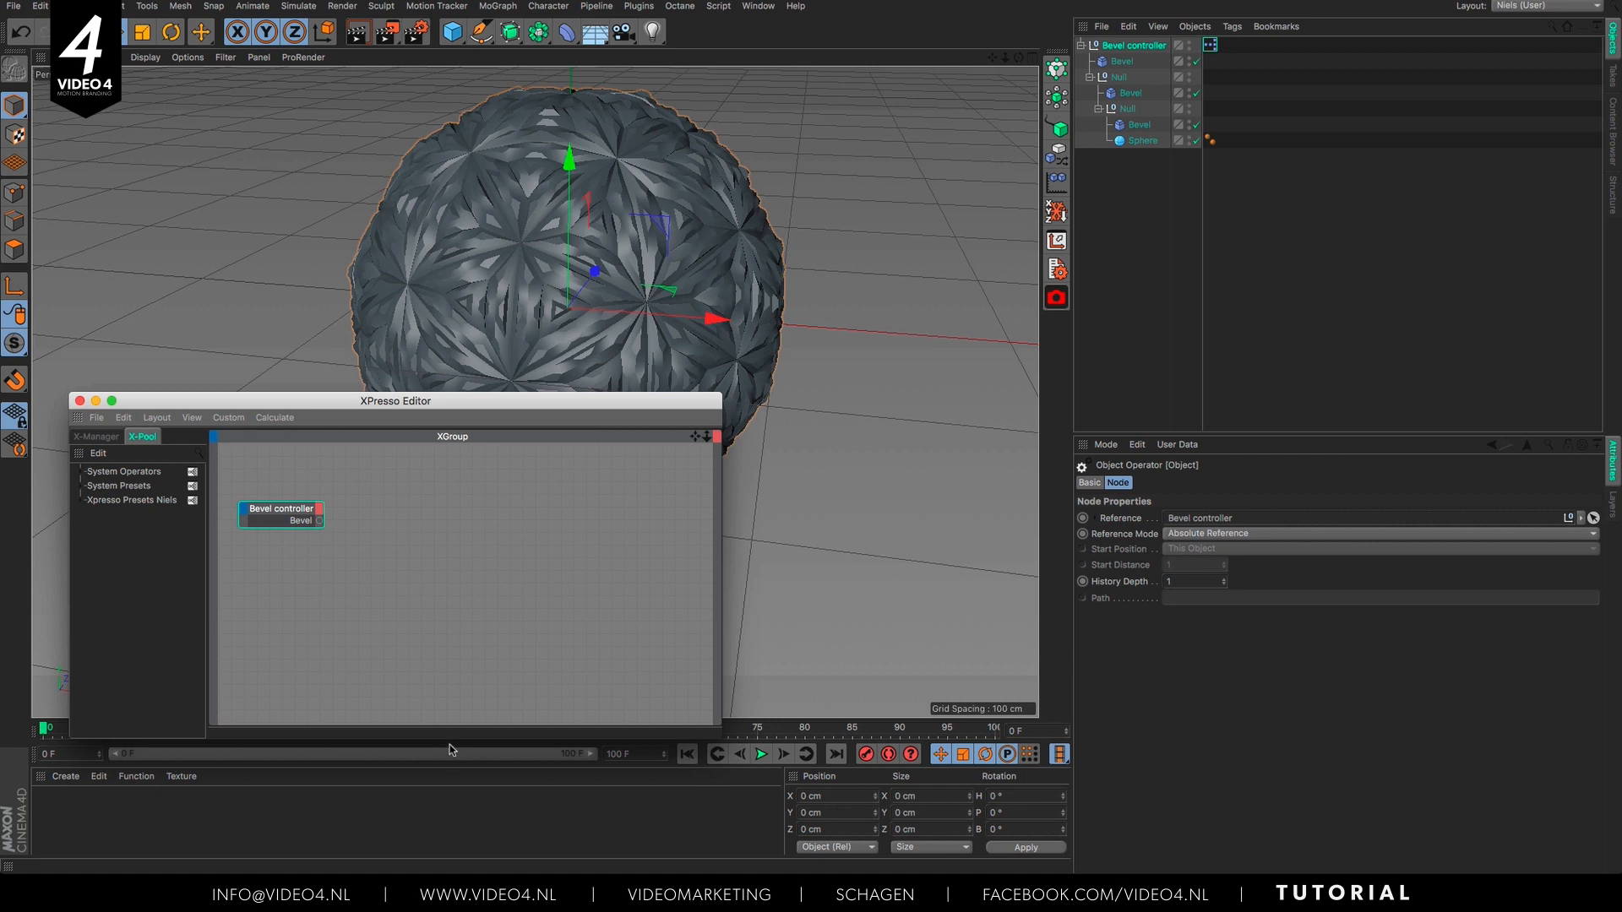
# Step: Bring all three Bevel deformers into the XPresso graph as nodes and stack them apart beside the Bevel controller node
pyautogui.click(1125, 63)
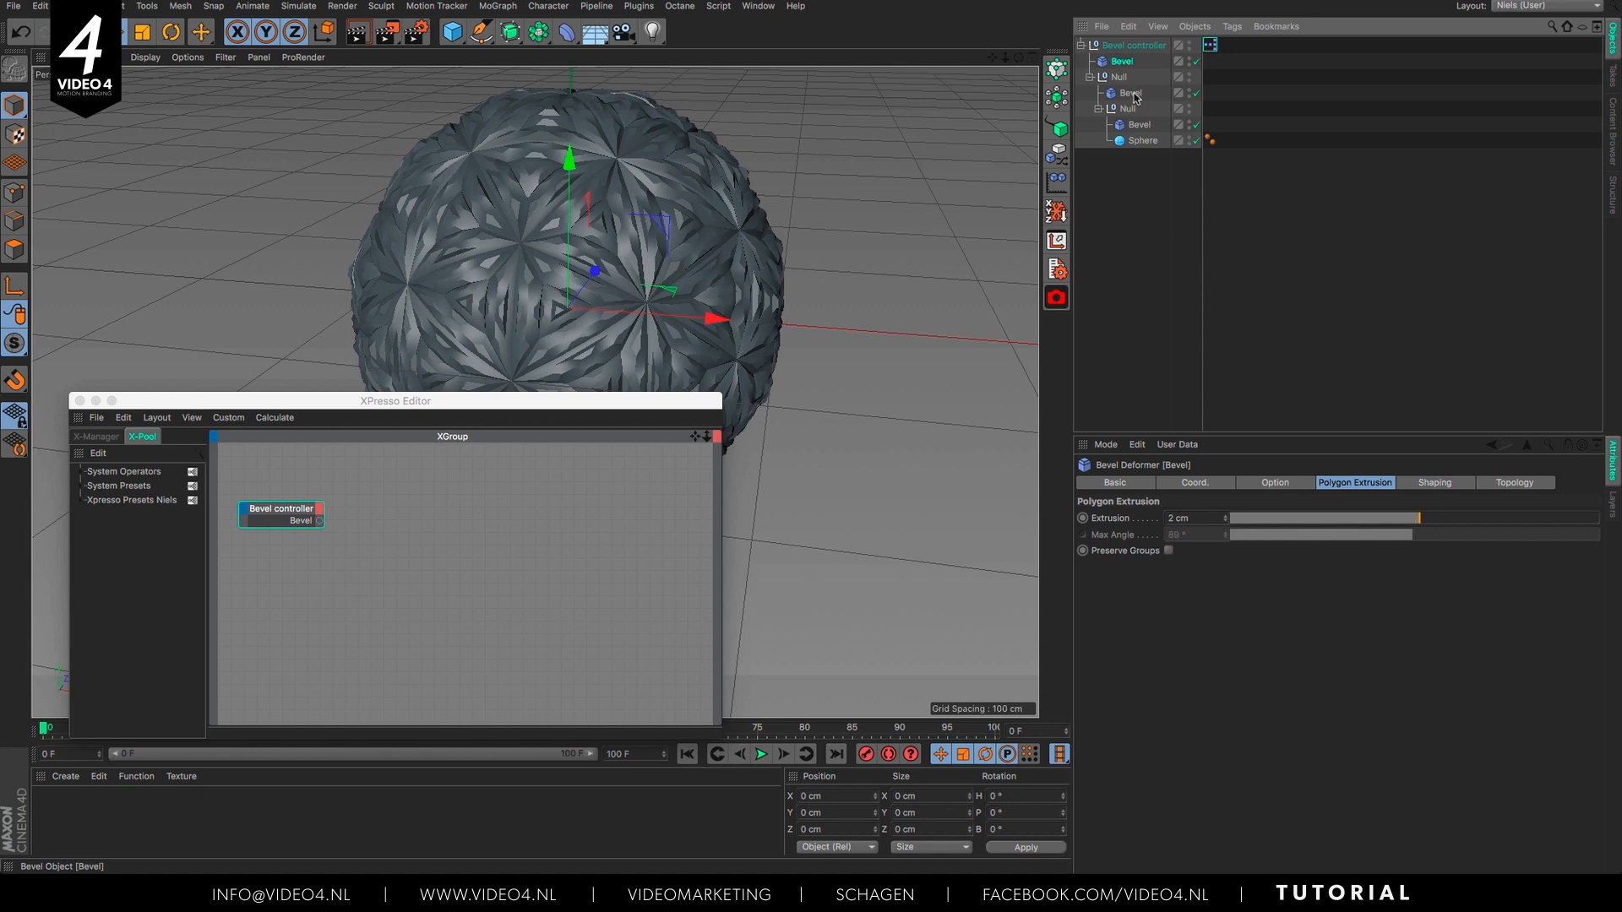
pyautogui.keyDown('ctrl'); pyautogui.click(1133, 94); pyautogui.keyUp('ctrl')
pyautogui.keyDown('ctrl'); pyautogui.click(1140, 125); pyautogui.keyUp('ctrl')
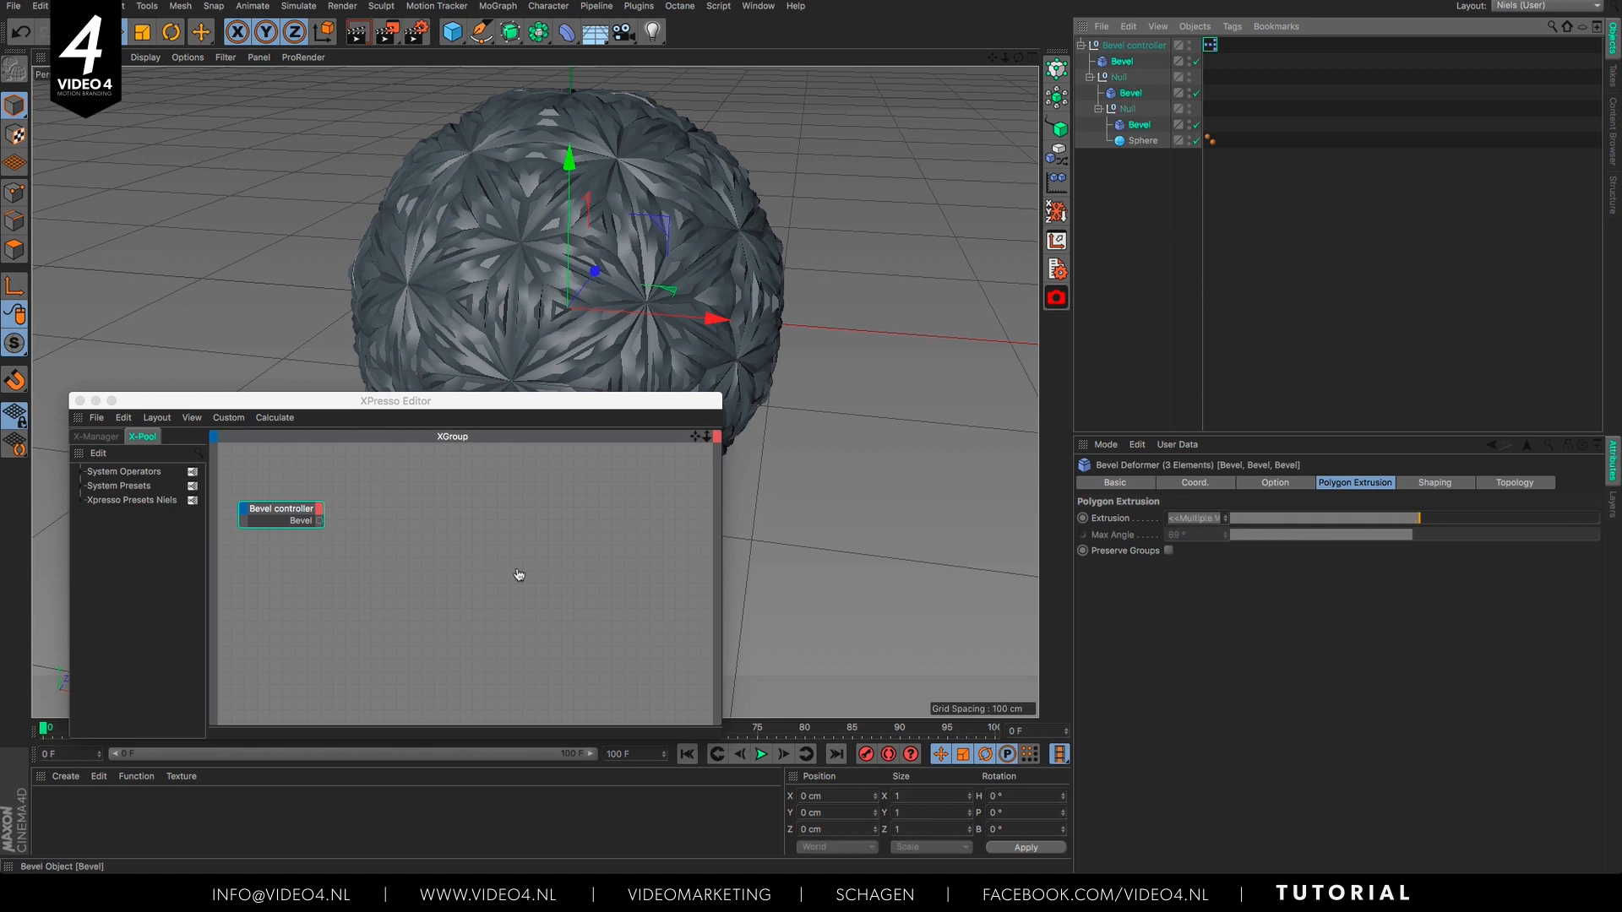
pyautogui.moveTo(519, 575); pyautogui.dragTo(446, 494)
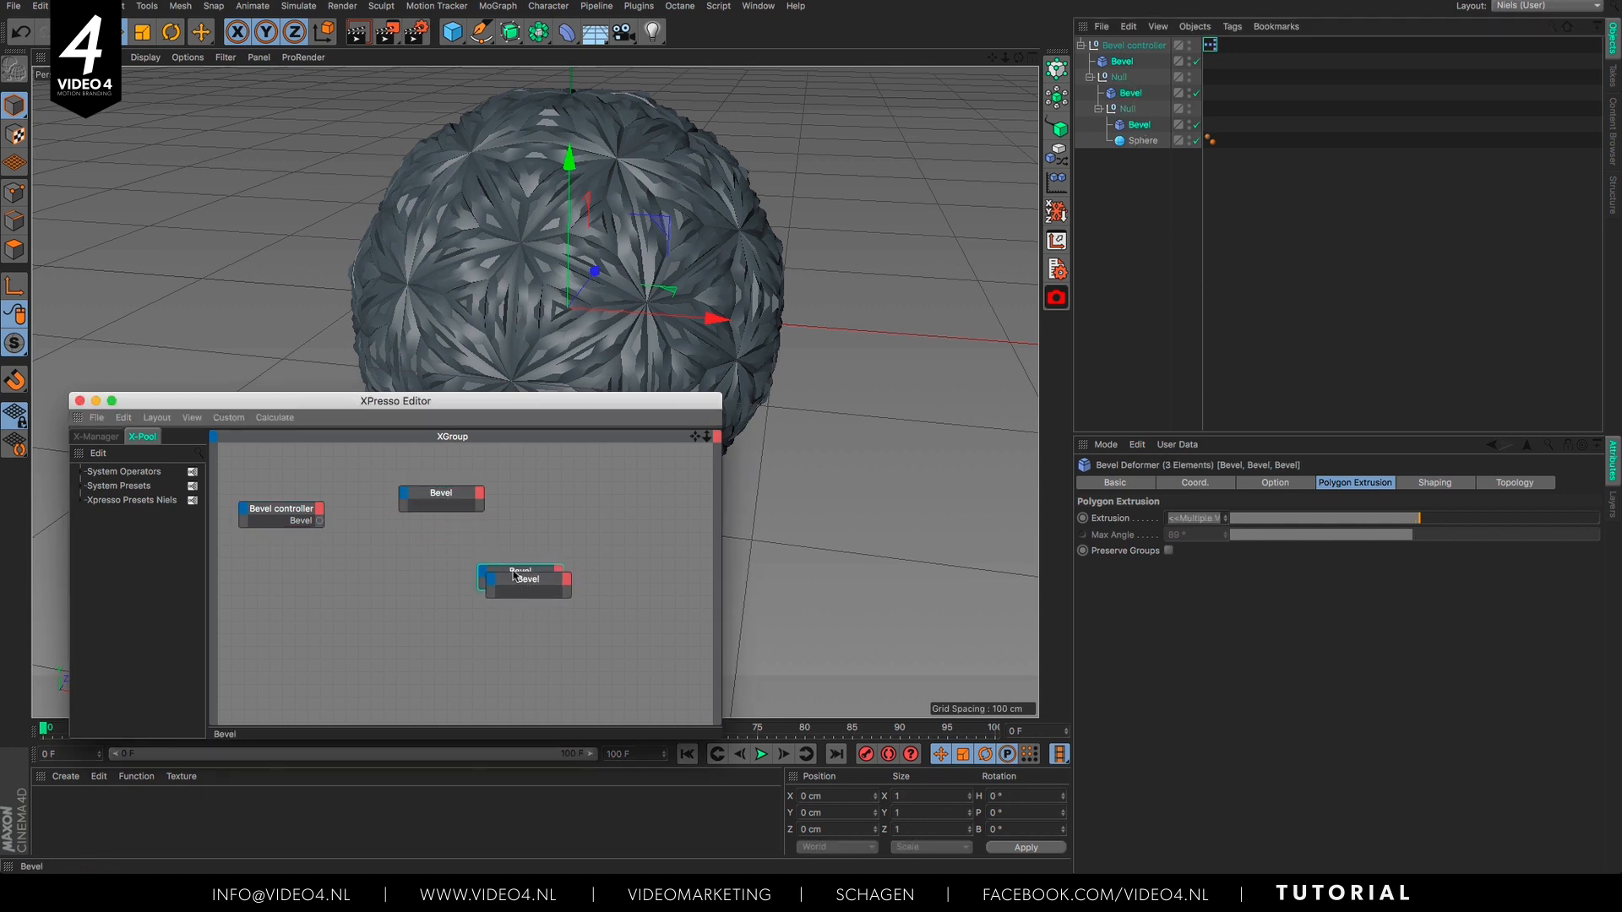
pyautogui.moveTo(522, 568); pyautogui.dragTo(432, 604)
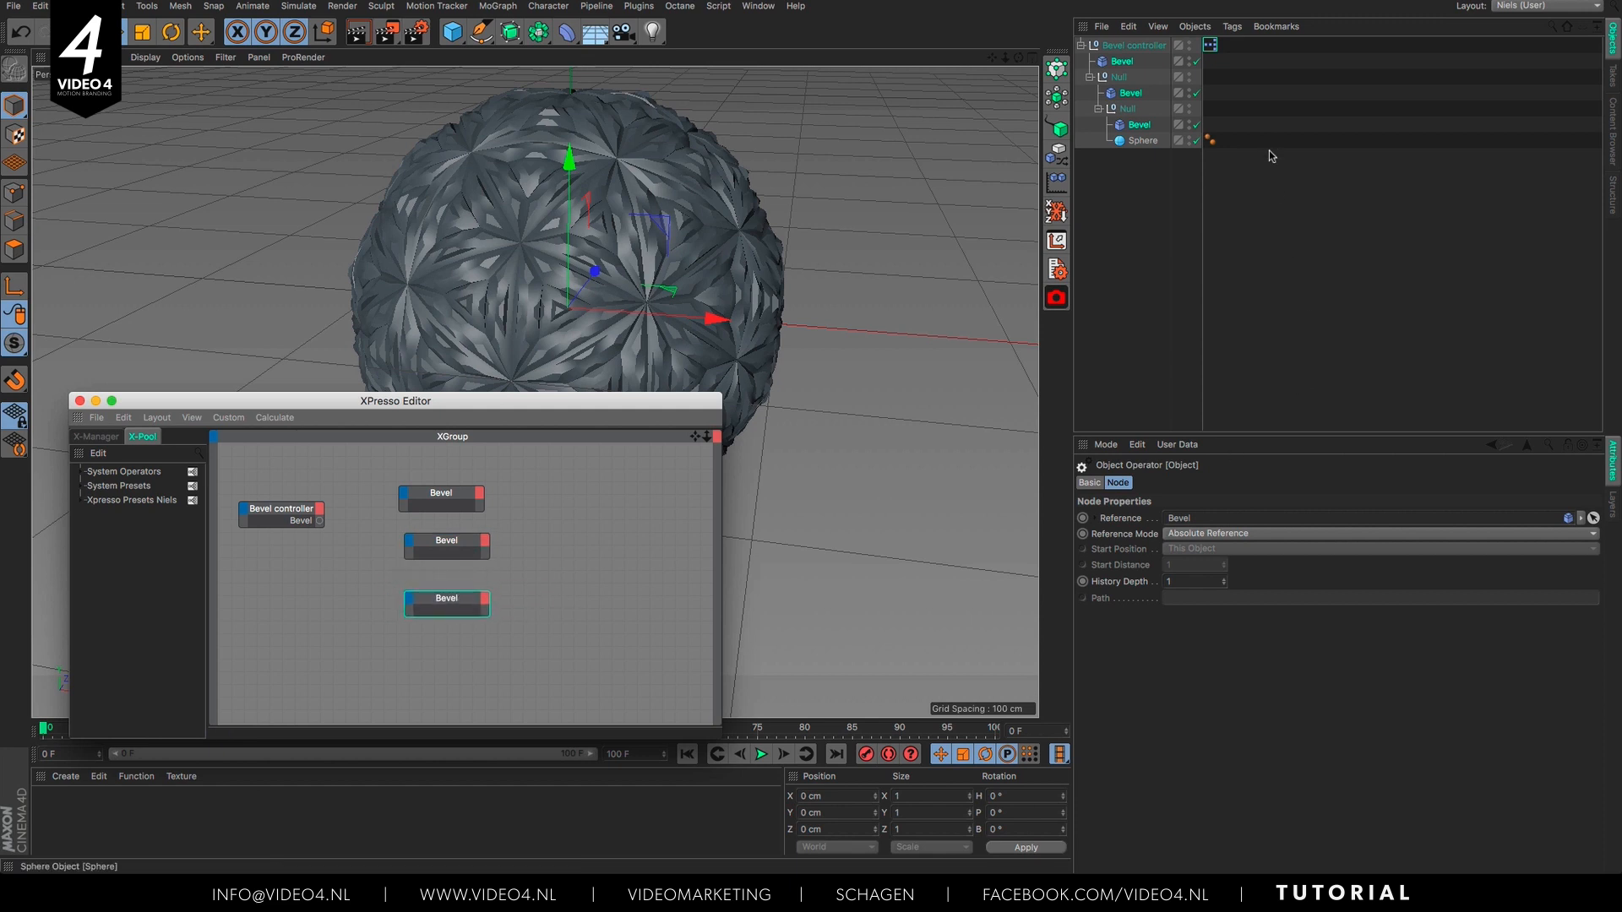
# Step: Try a lower Offset on the innermost Bevel deformer and restore it to 30 %
pyautogui.click(1153, 173)
pyautogui.click(1140, 125)
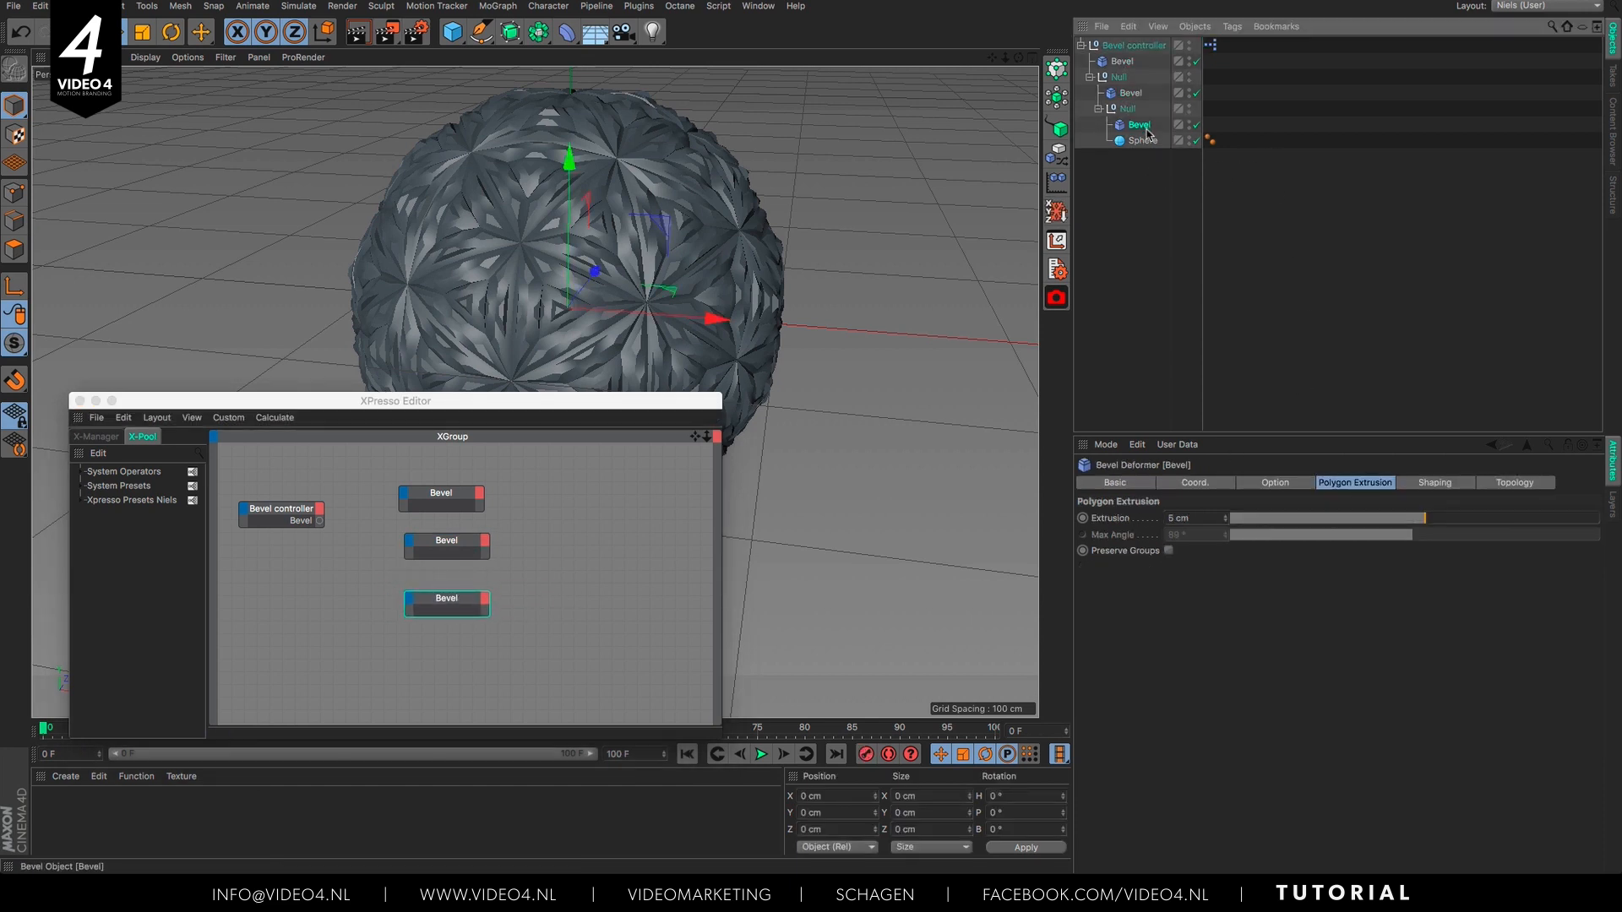
pyautogui.click(1276, 485)
pyautogui.click(1105, 644)
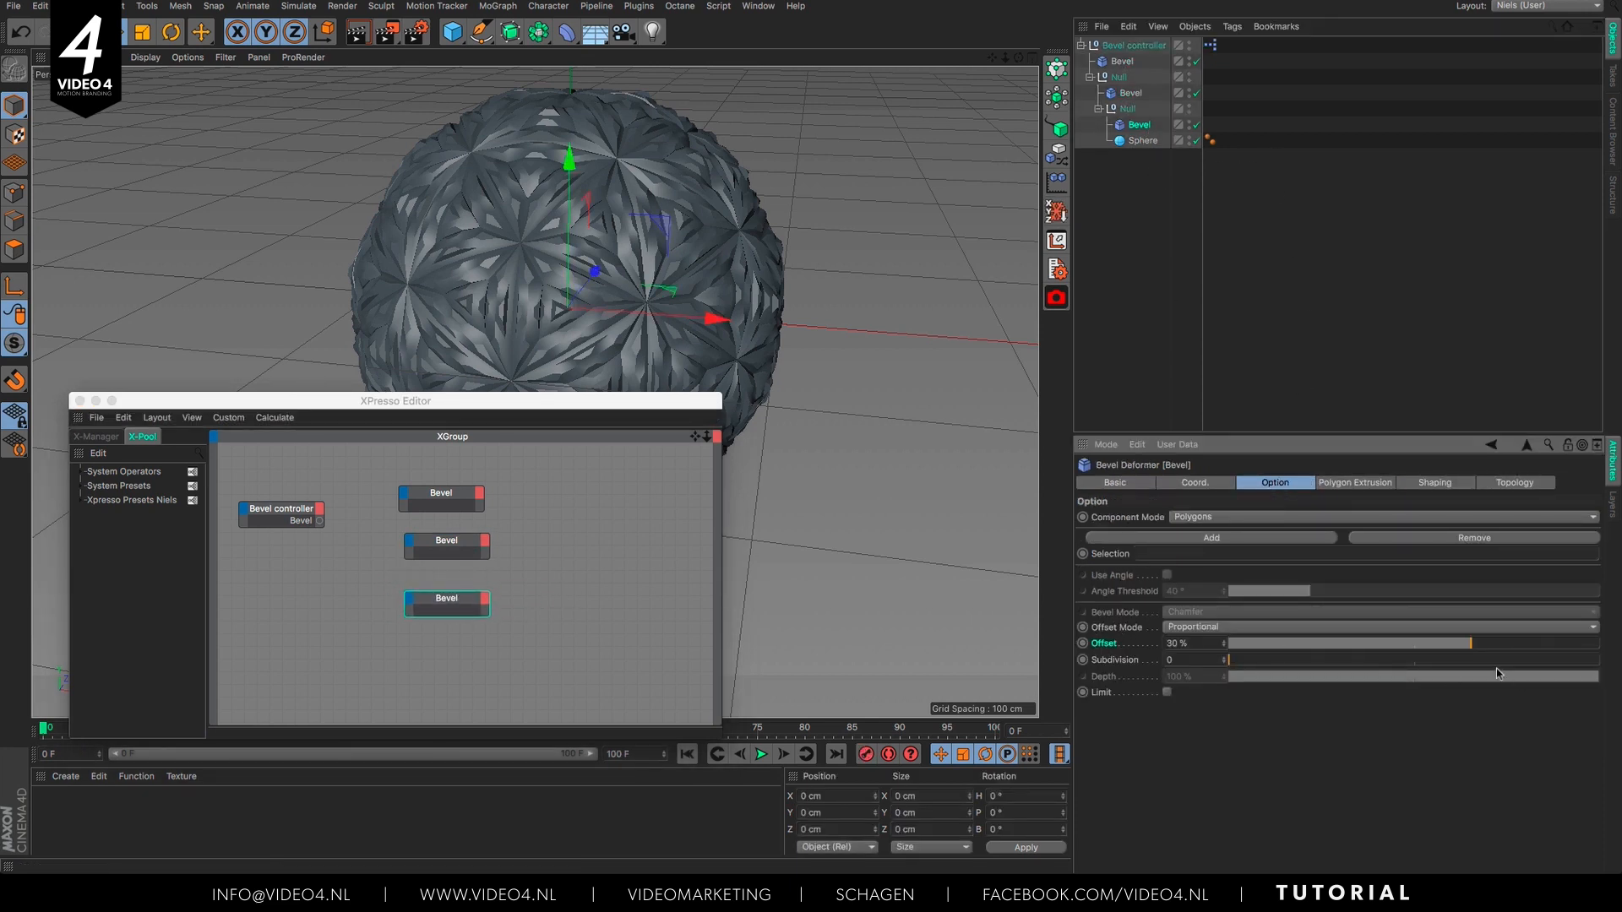
pyautogui.moveTo(1470, 644); pyautogui.dragTo(1449, 643)
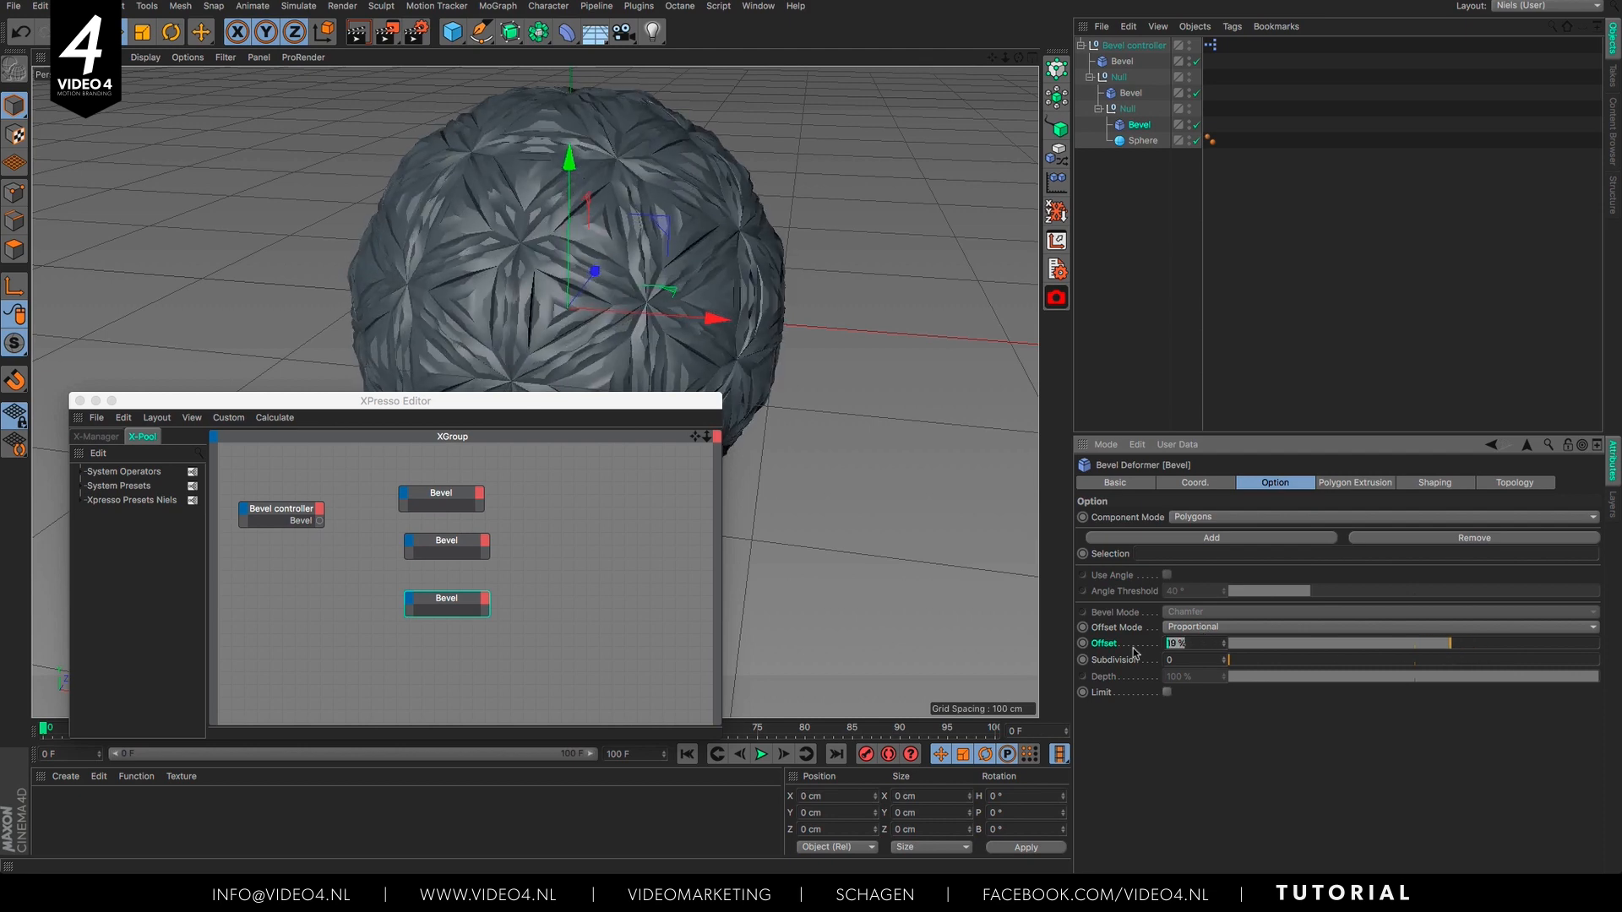
pyautogui.write('30')
pyautogui.press('Return')
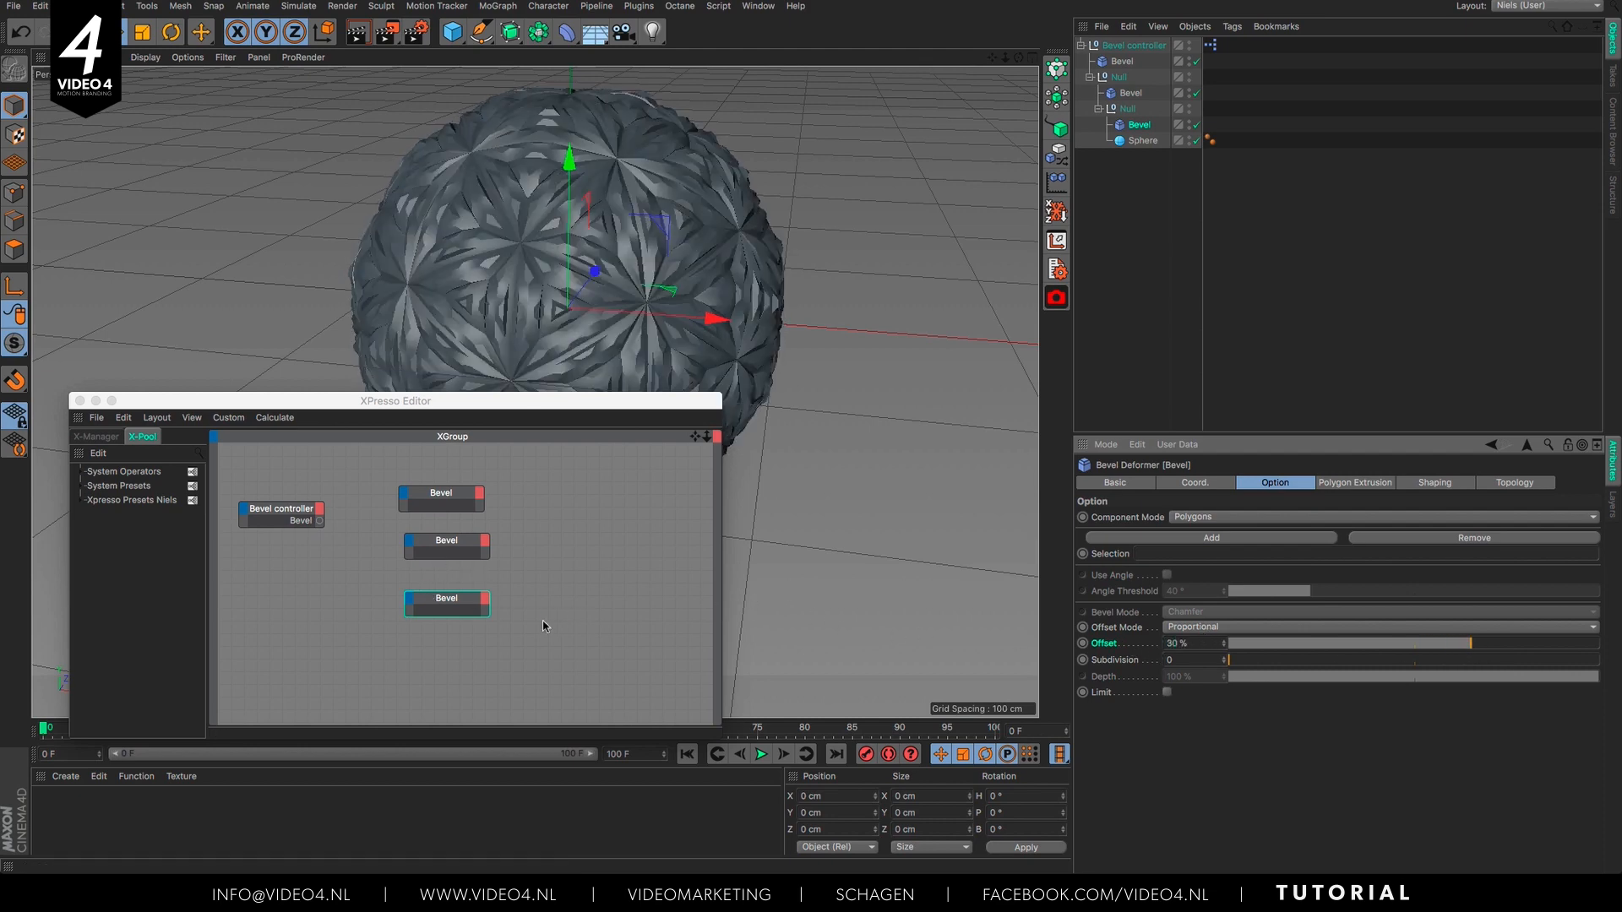
# Step: Connect the Bevel controller node's Bevel output to the Offset input of all three Bevel nodes and clear the sphere from behind the editor
pyautogui.click(321, 526)
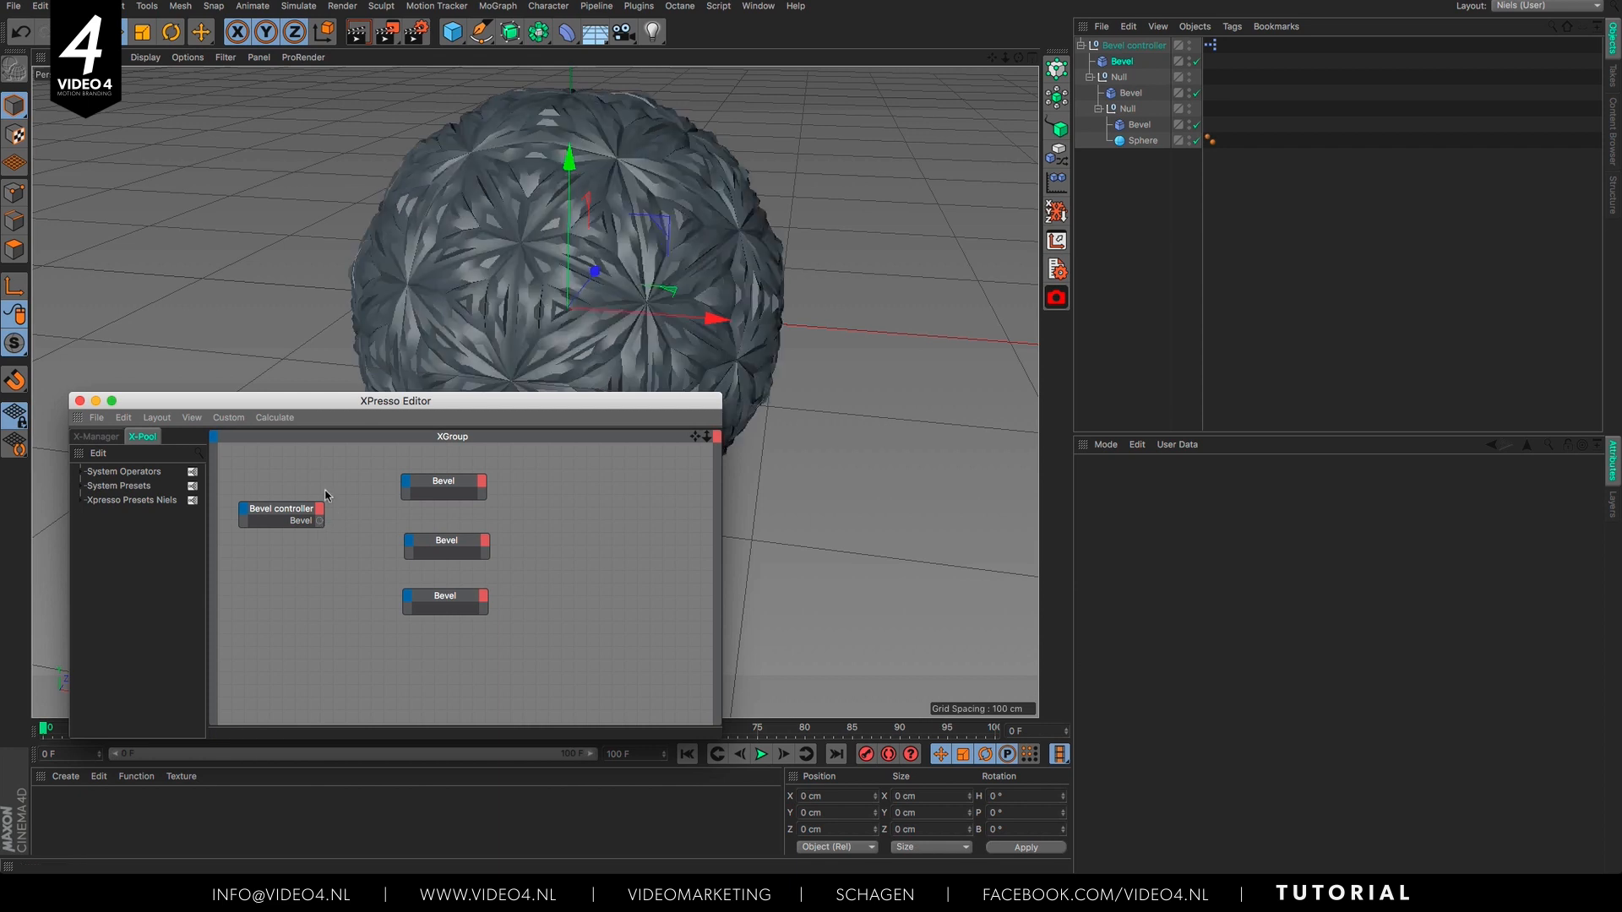
pyautogui.click(404, 483)
pyautogui.moveTo(465, 607)
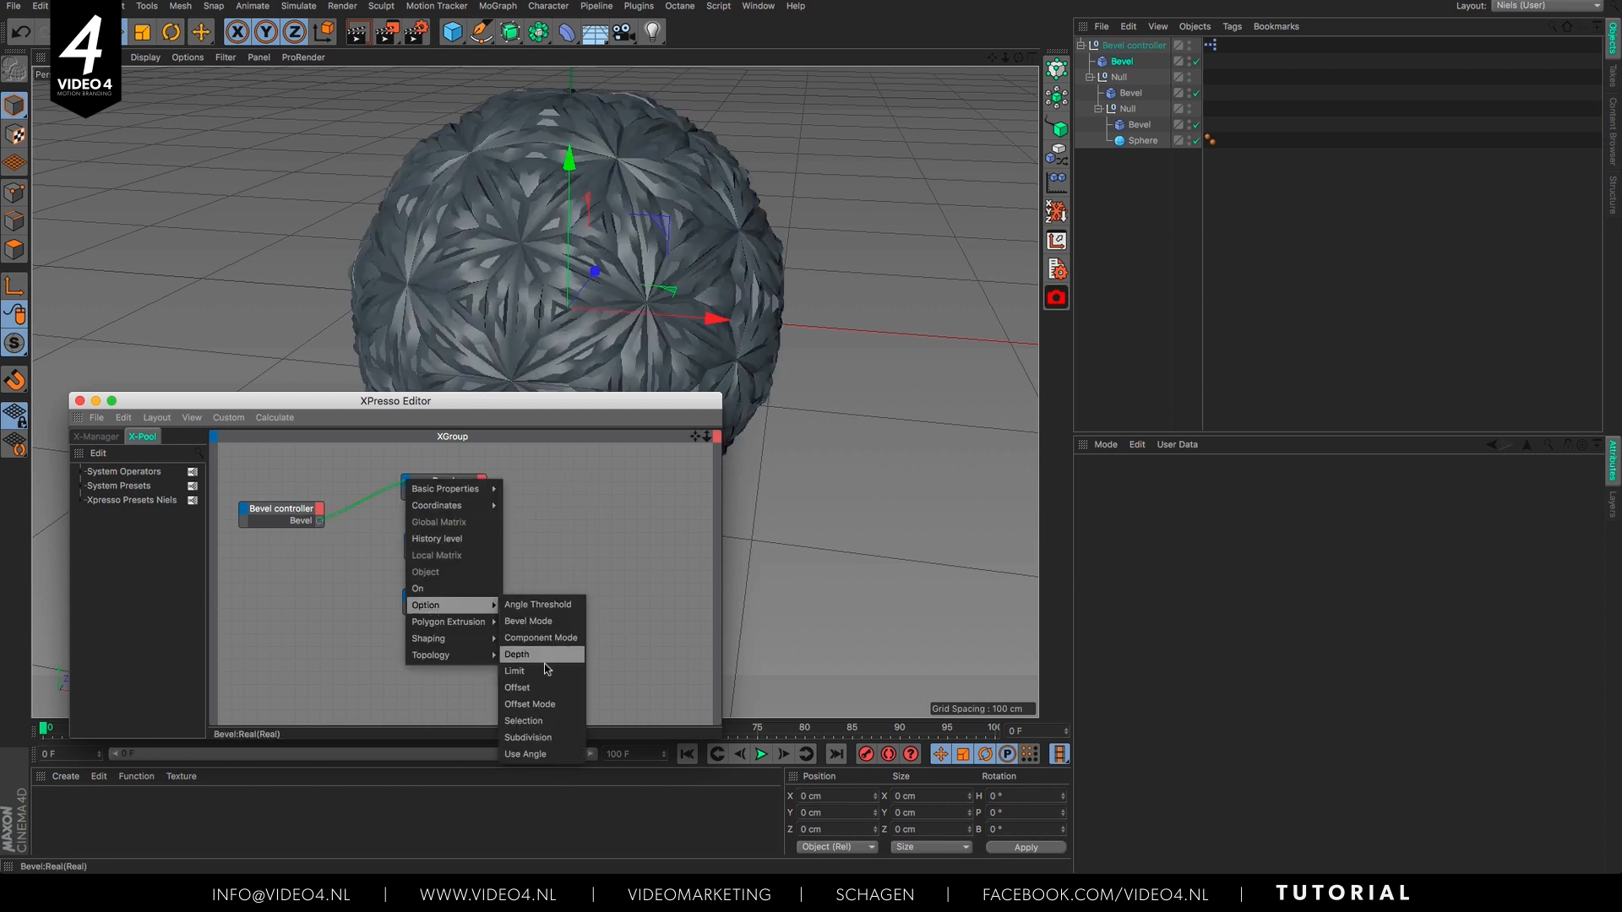
pyautogui.click(527, 687)
pyautogui.moveTo(321, 520); pyautogui.dragTo(408, 543)
pyautogui.moveTo(460, 668)
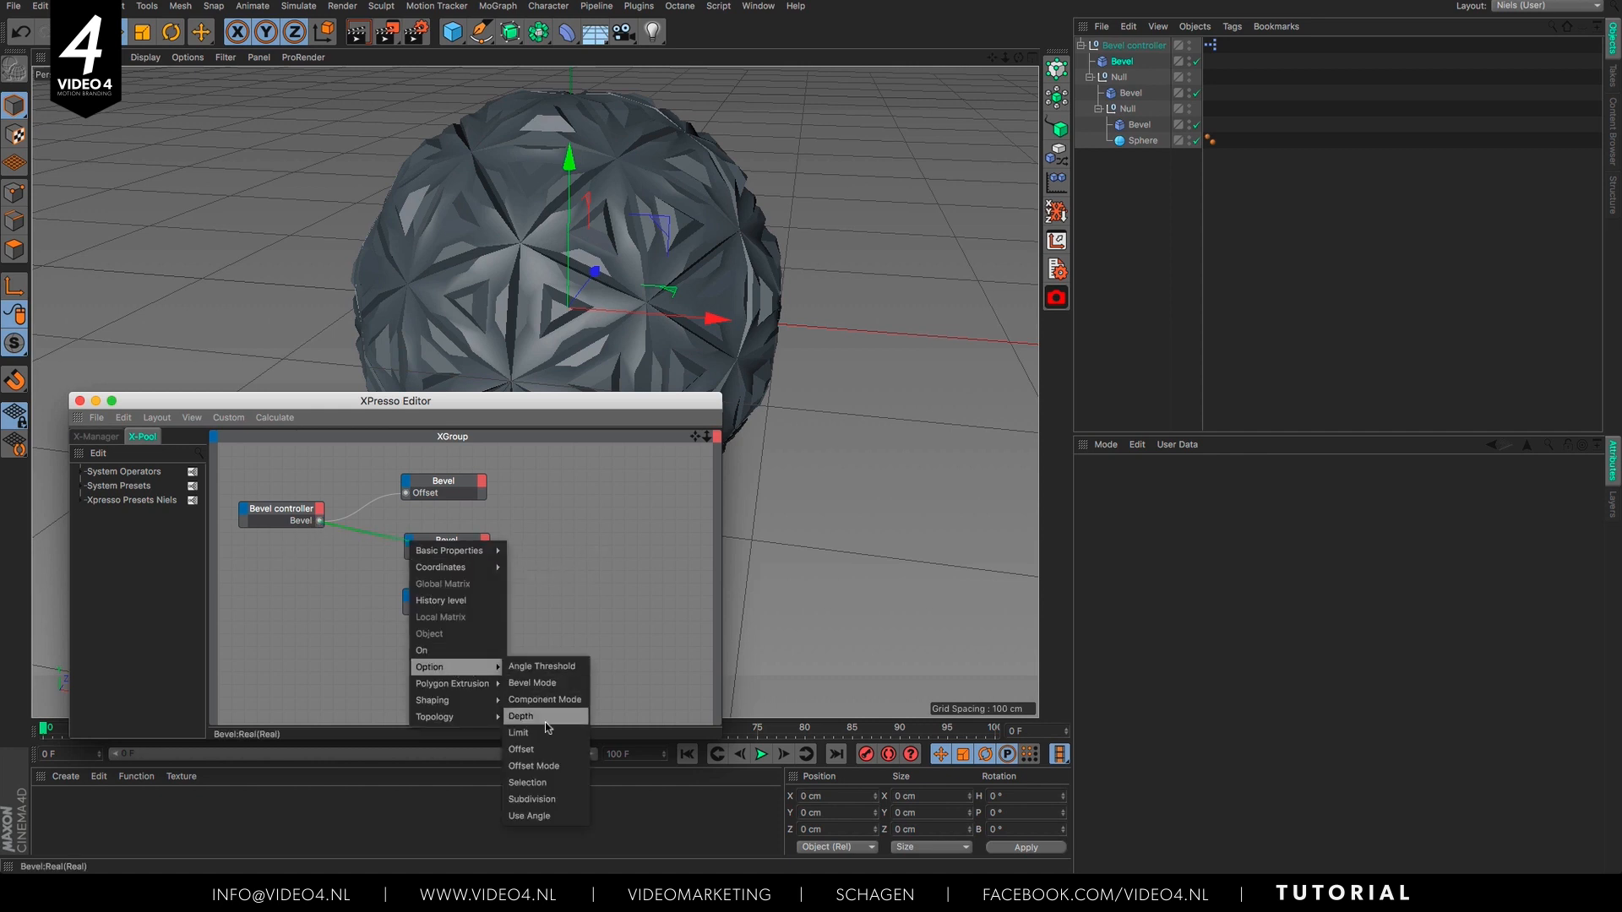
pyautogui.click(527, 749)
pyautogui.moveTo(320, 521); pyautogui.dragTo(411, 603)
pyautogui.moveTo(452, 725)
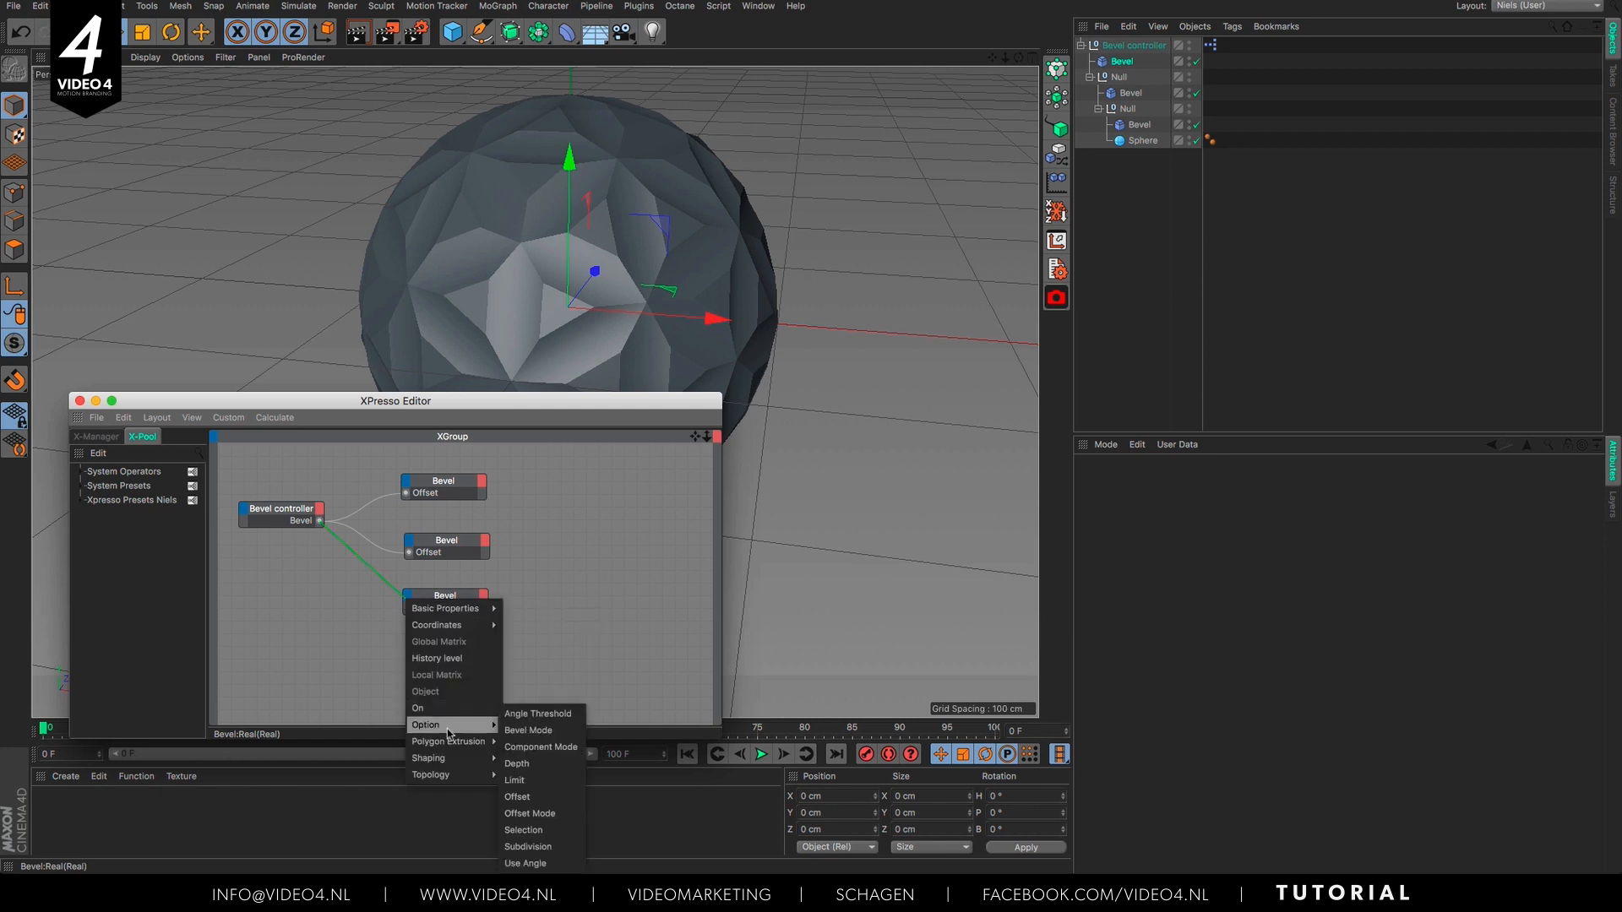
pyautogui.click(525, 800)
pyautogui.moveTo(263, 401); pyautogui.dragTo(233, 536)
# Step: Try a Bevel user data value of 8 % on the Bevel controller and inspect the sphere
pyautogui.click(1142, 48)
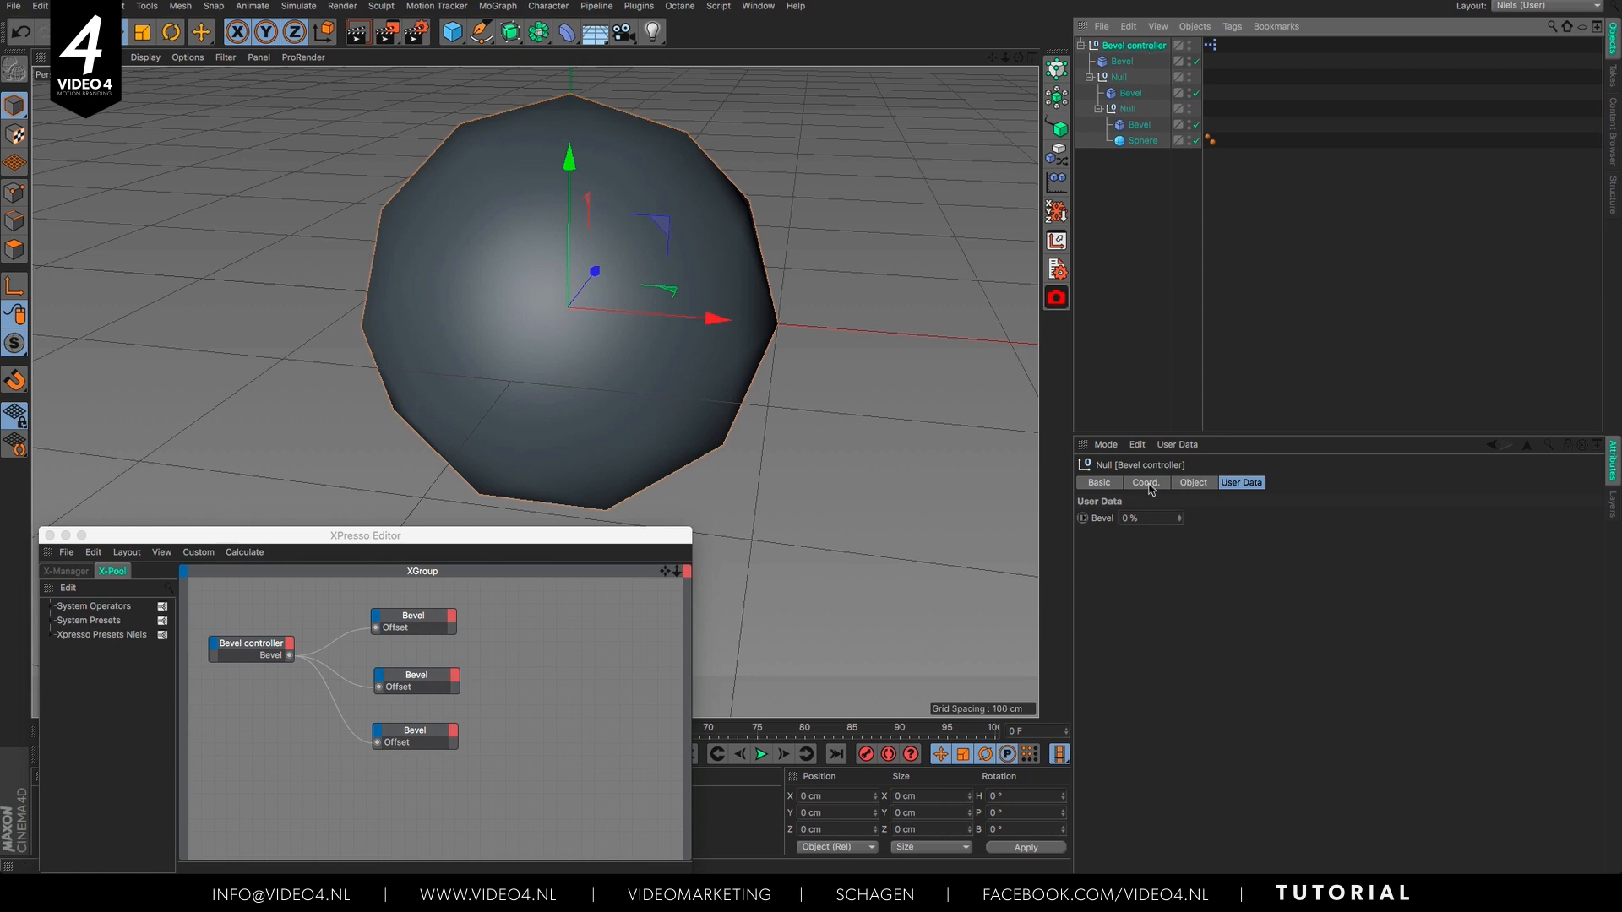
pyautogui.click(1180, 517)
pyautogui.moveTo(1180, 522)
pyautogui.mouseDown()
pyautogui.moveTo(1185, 507)
pyautogui.moveTo(1157, 540)
pyautogui.mouseUp()
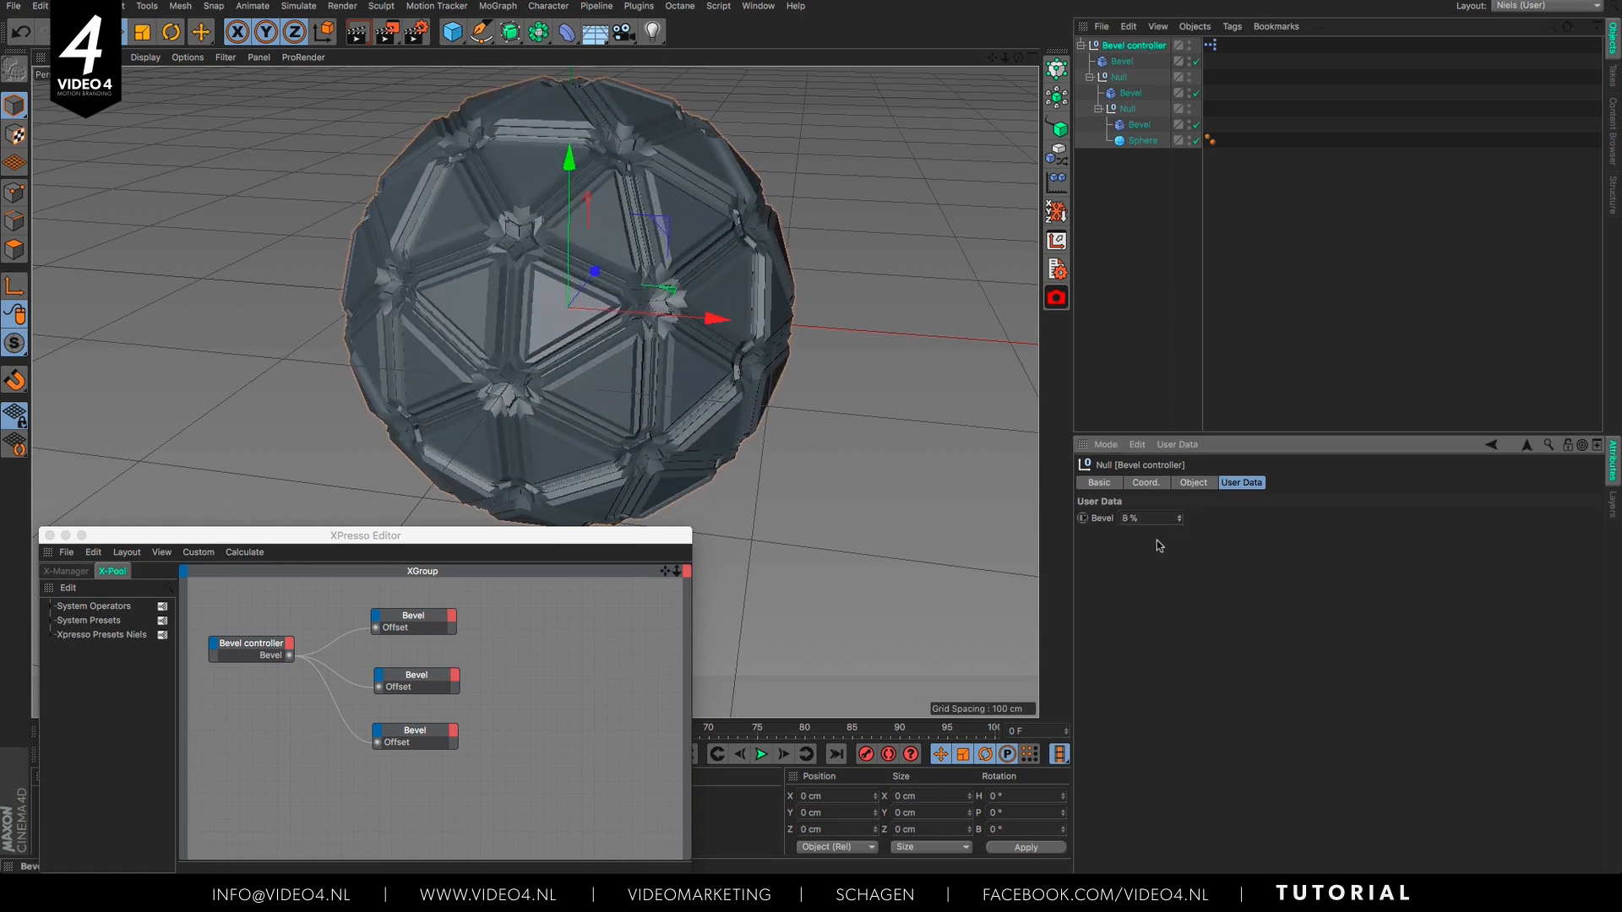
pyautogui.click(849, 371)
pyautogui.keyDown('alt'); pyautogui.moveTo(849, 371); pyautogui.dragTo(870, 430); pyautogui.keyUp('alt')
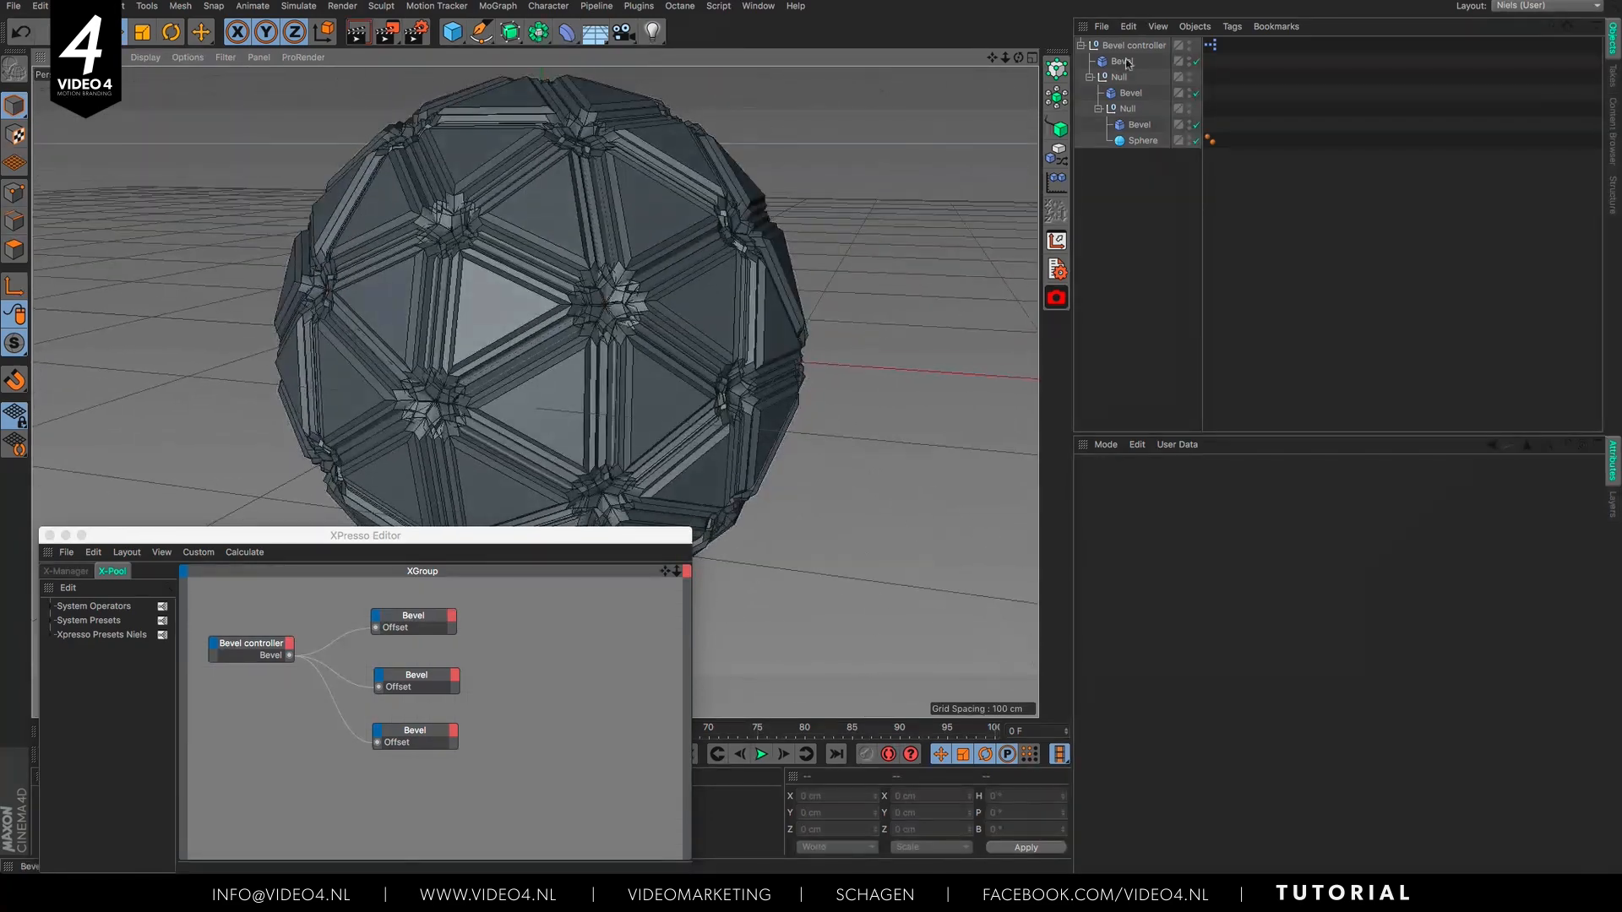
# Step: Set the Bevel controller's Bevel user data to 16 % and deselect it to inspect the sphere
pyautogui.click(1144, 47)
pyautogui.moveTo(1187, 523); pyautogui.dragTo(1191, 514)
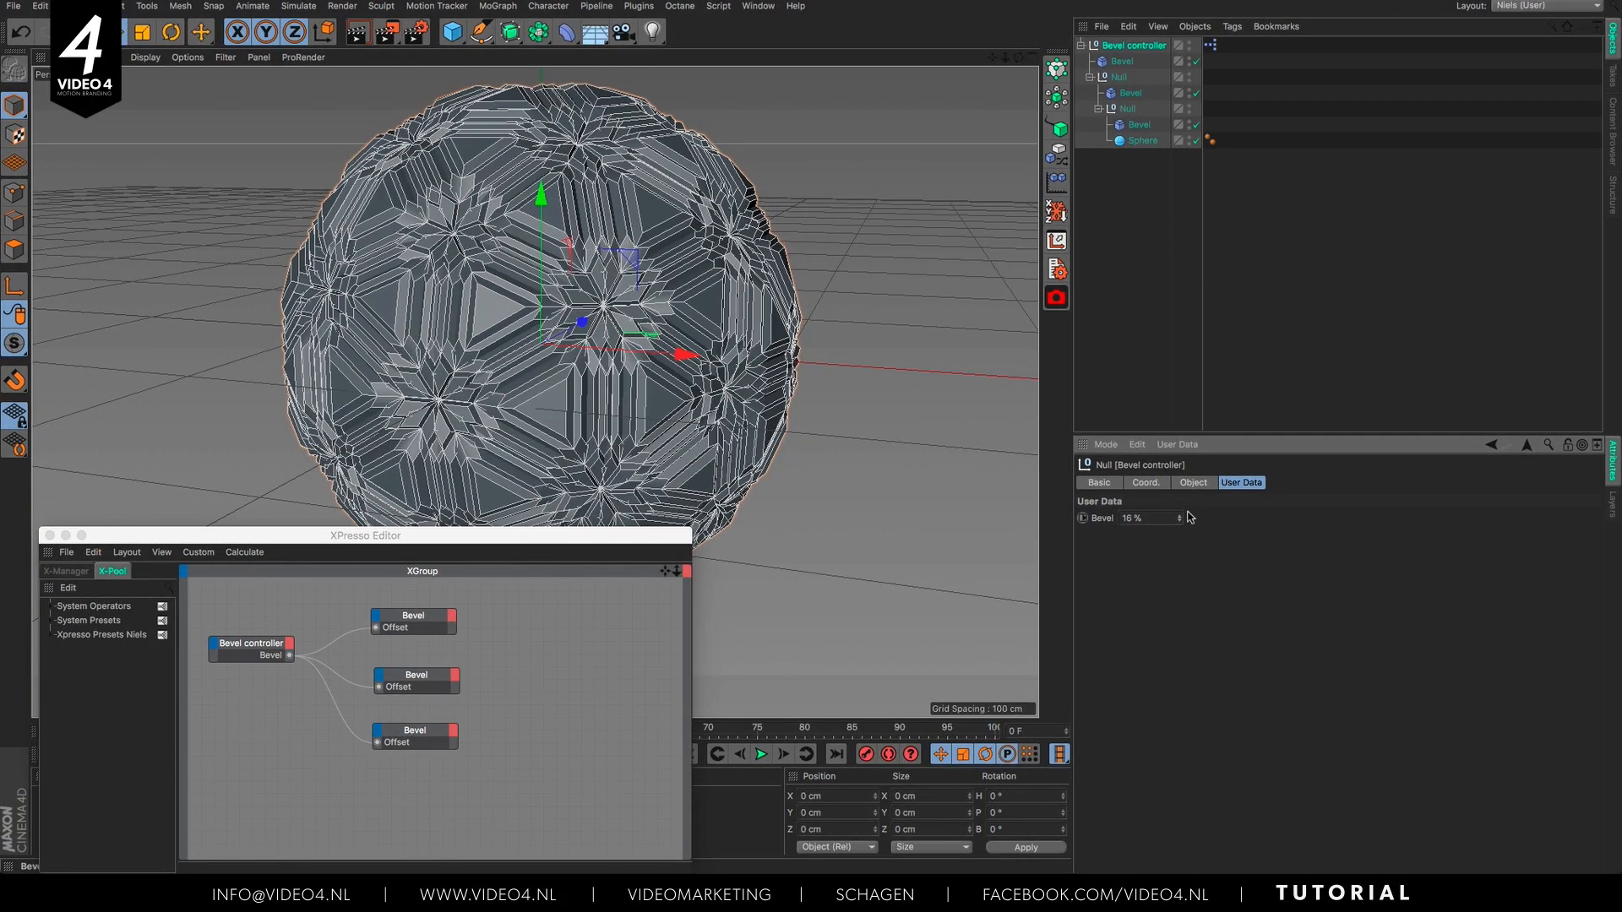
pyautogui.click(852, 468)
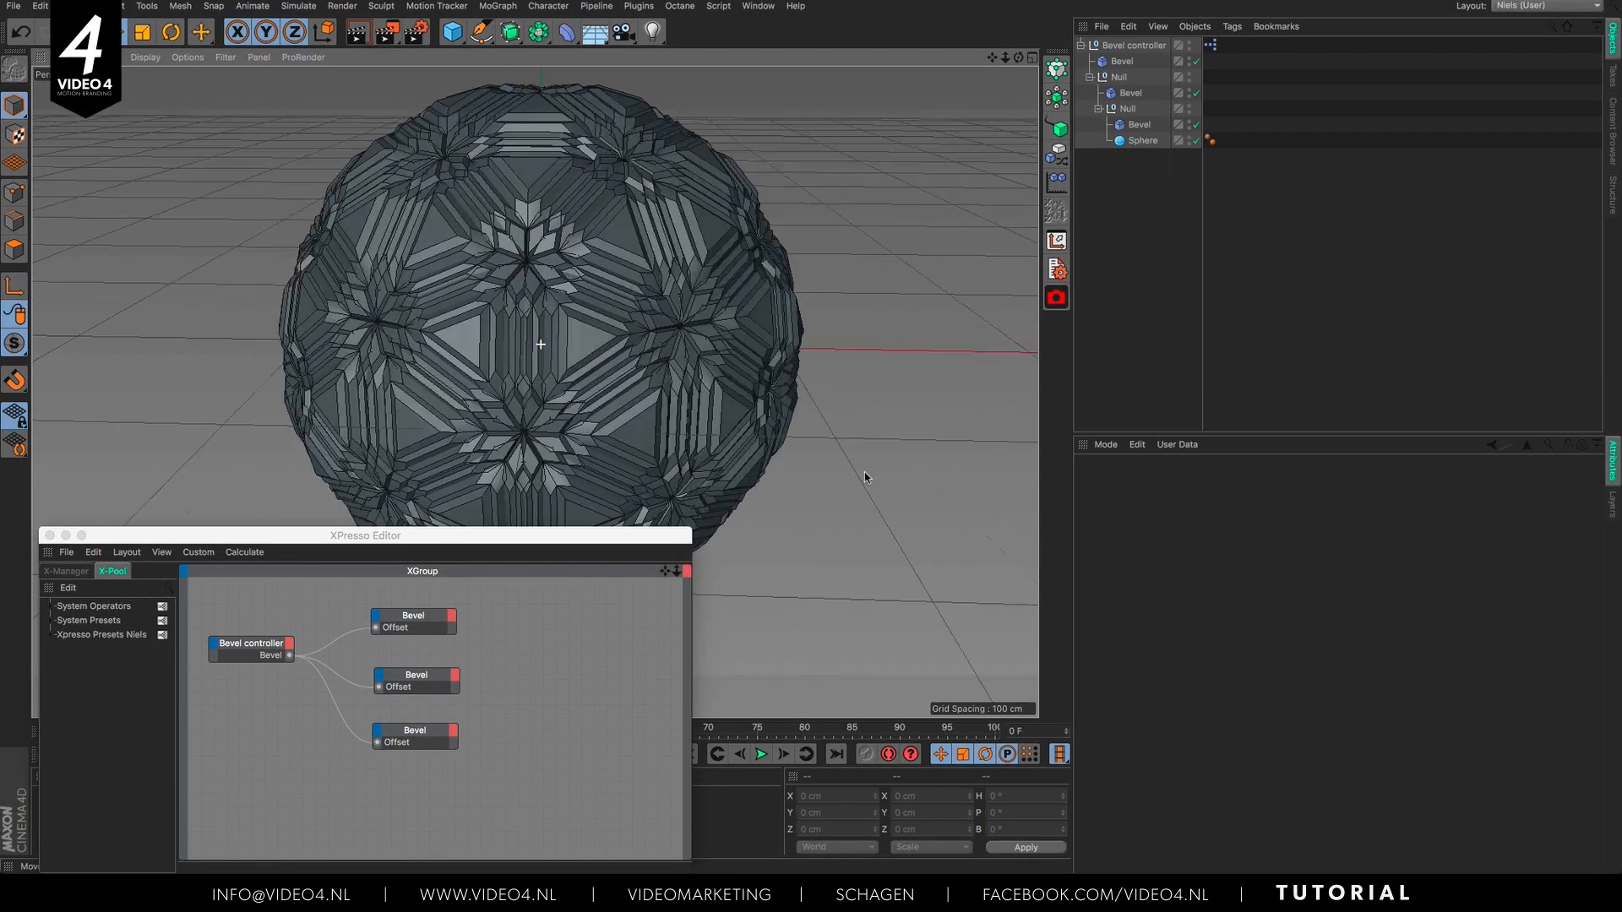